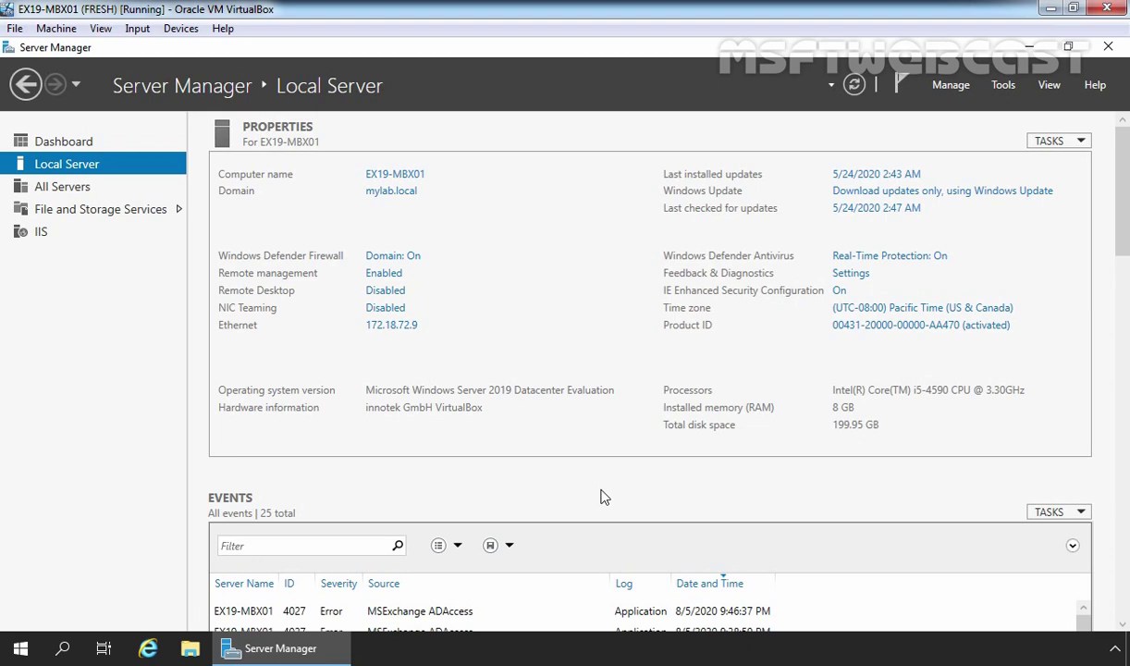
# Step: Run Setup from the EXCHANGESERVER2019-X64-CU5 disc in drive D: as administrator, minimizing the other open windows
pyautogui.click(190, 649)
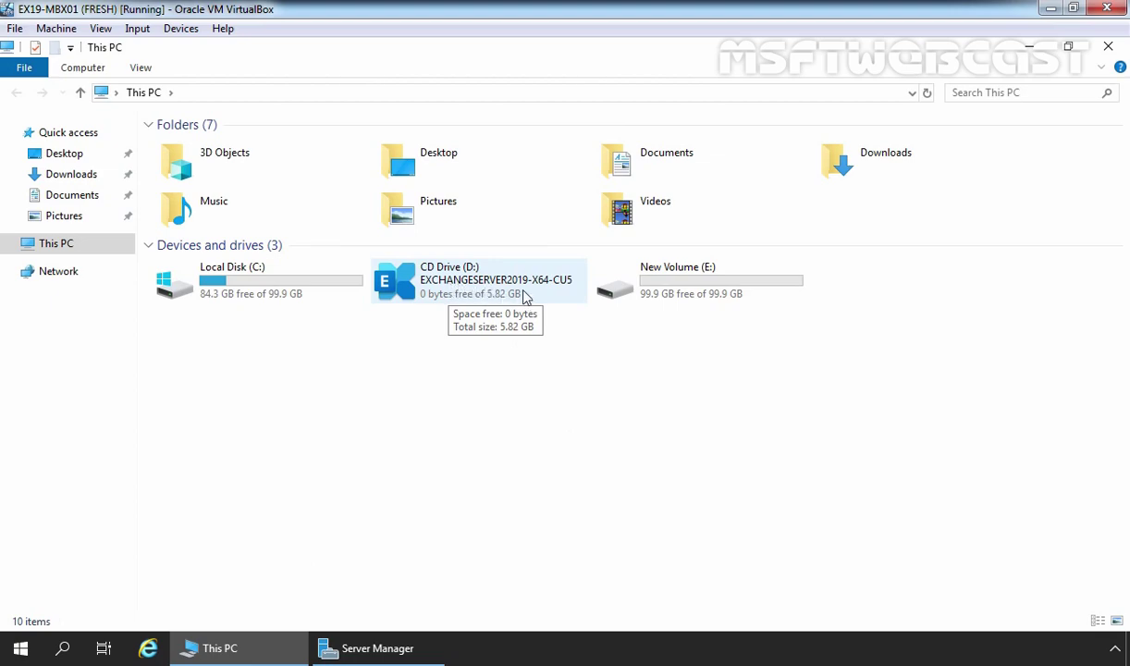
pyautogui.rightClick(451, 283)
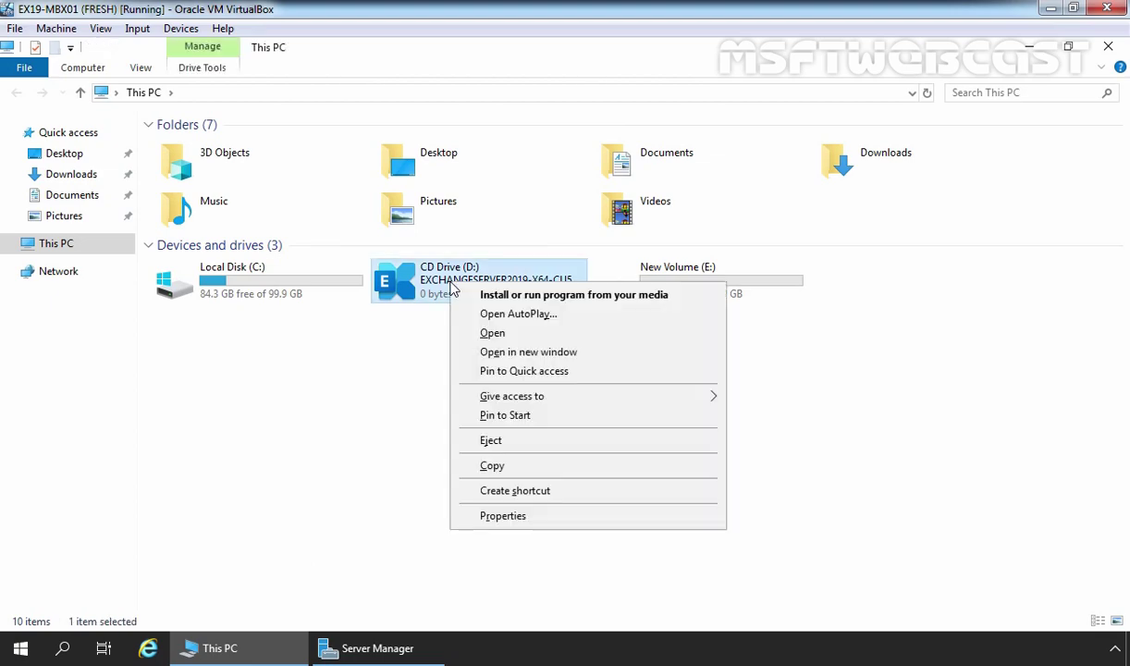
pyautogui.click(487, 333)
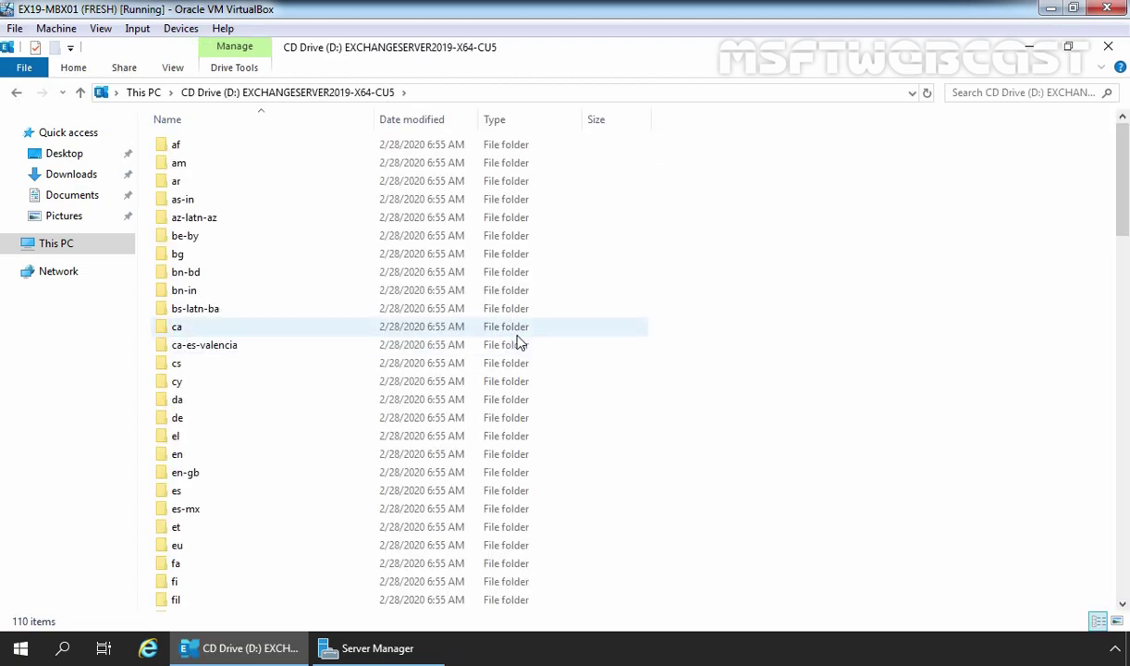
pyautogui.moveTo(1122, 185); pyautogui.dragTo(1125, 583)
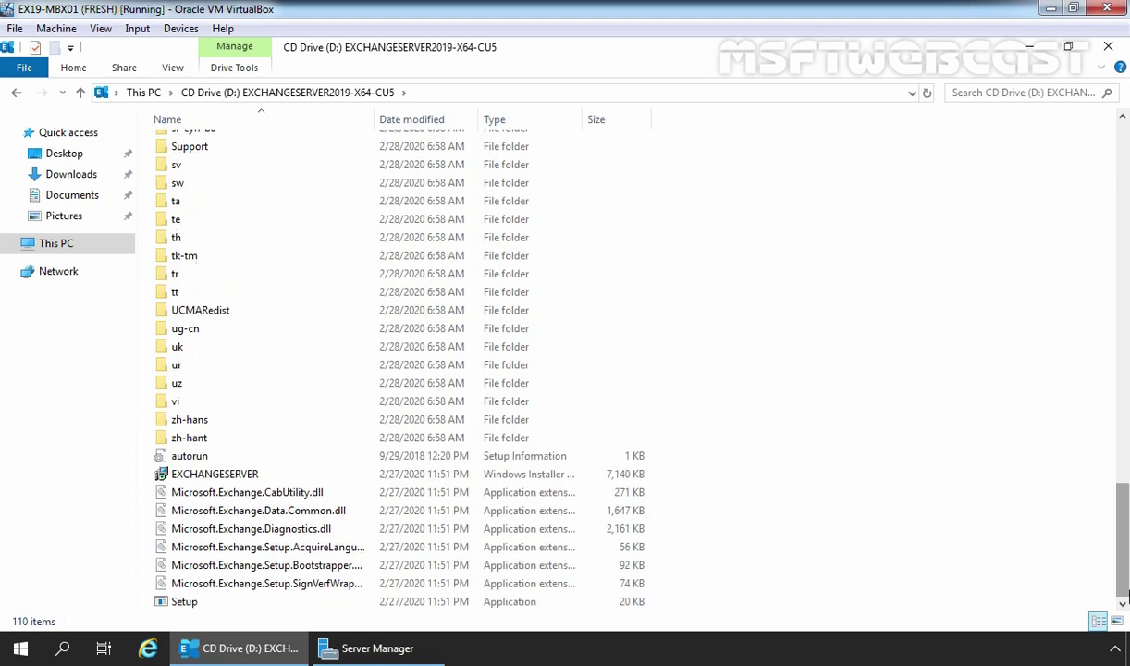
pyautogui.click(189, 602)
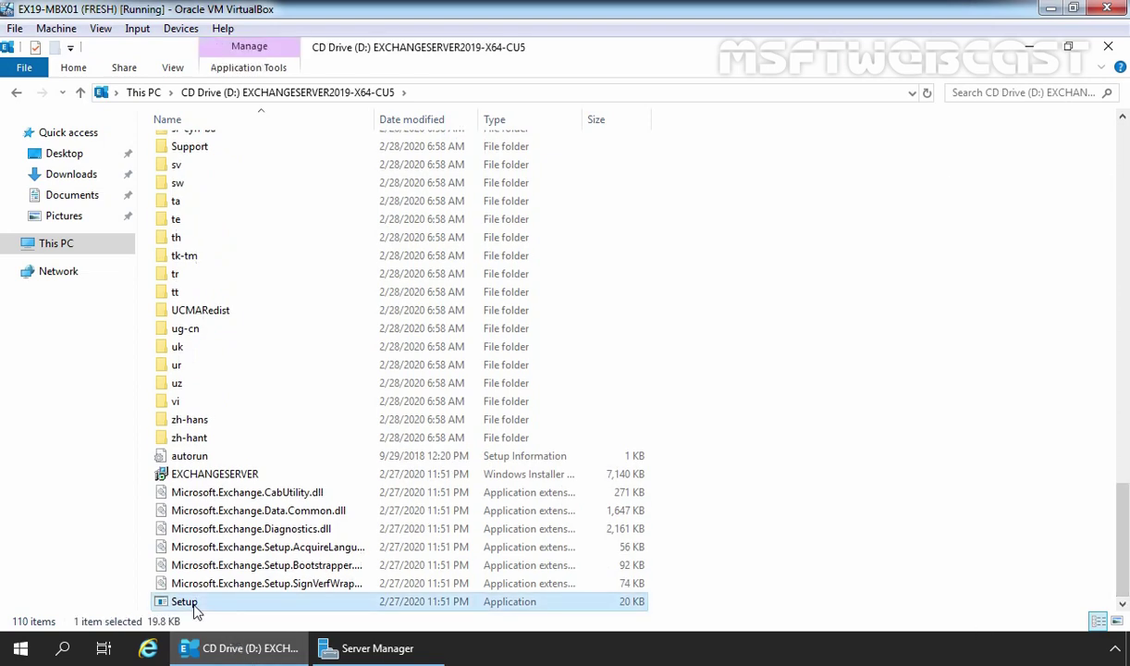
pyautogui.rightClick(194, 606)
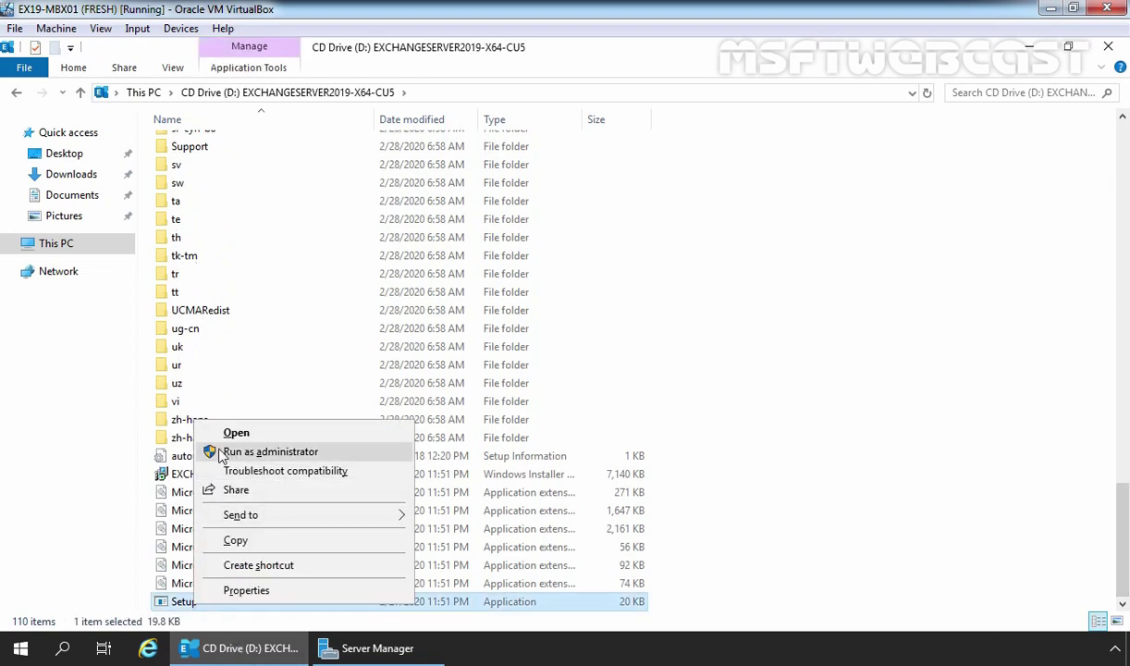
pyautogui.click(272, 460)
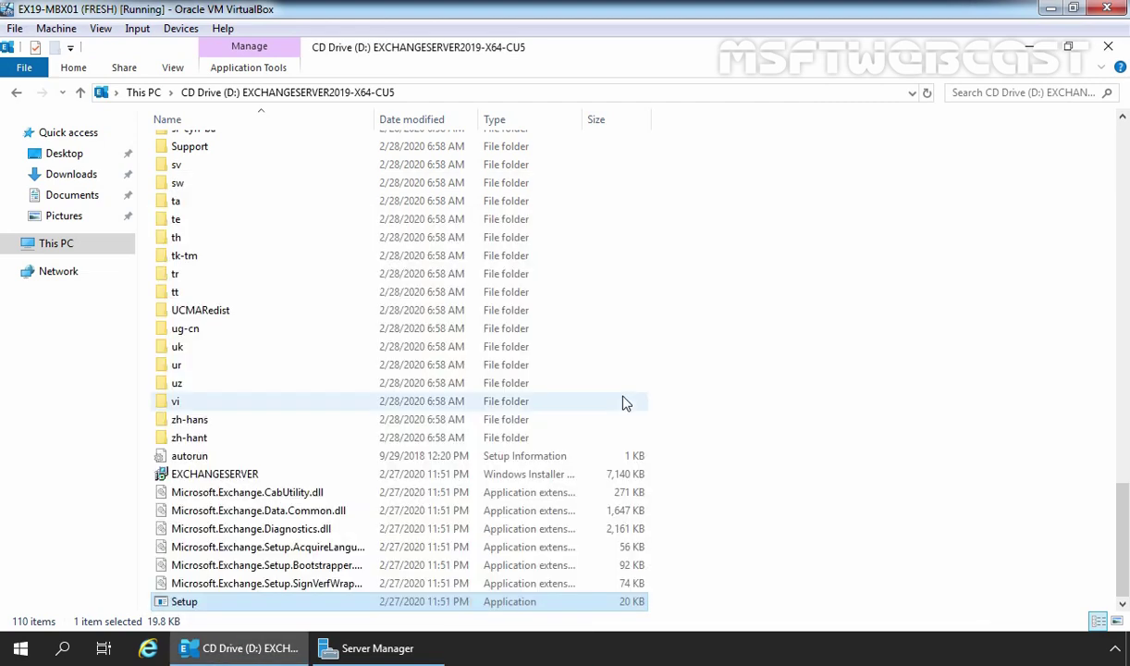
pyautogui.click(1030, 48)
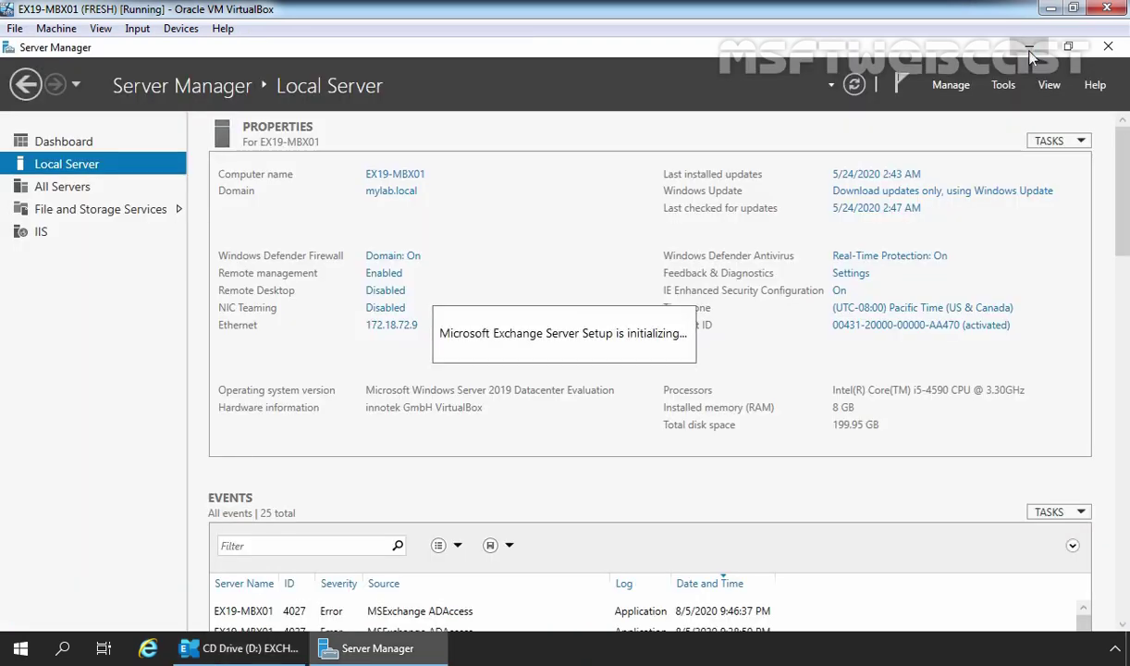
pyautogui.click(1029, 48)
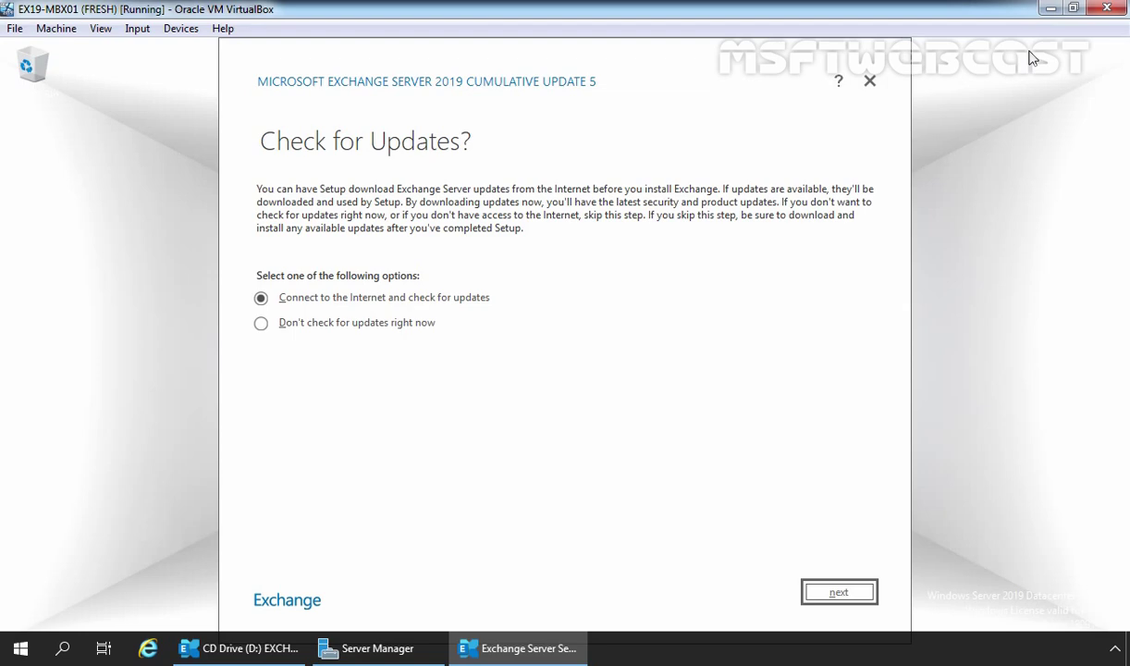
# Step: Choose not to check for updates right now and continue past the setup introduction
pyautogui.click(351, 329)
pyautogui.click(848, 596)
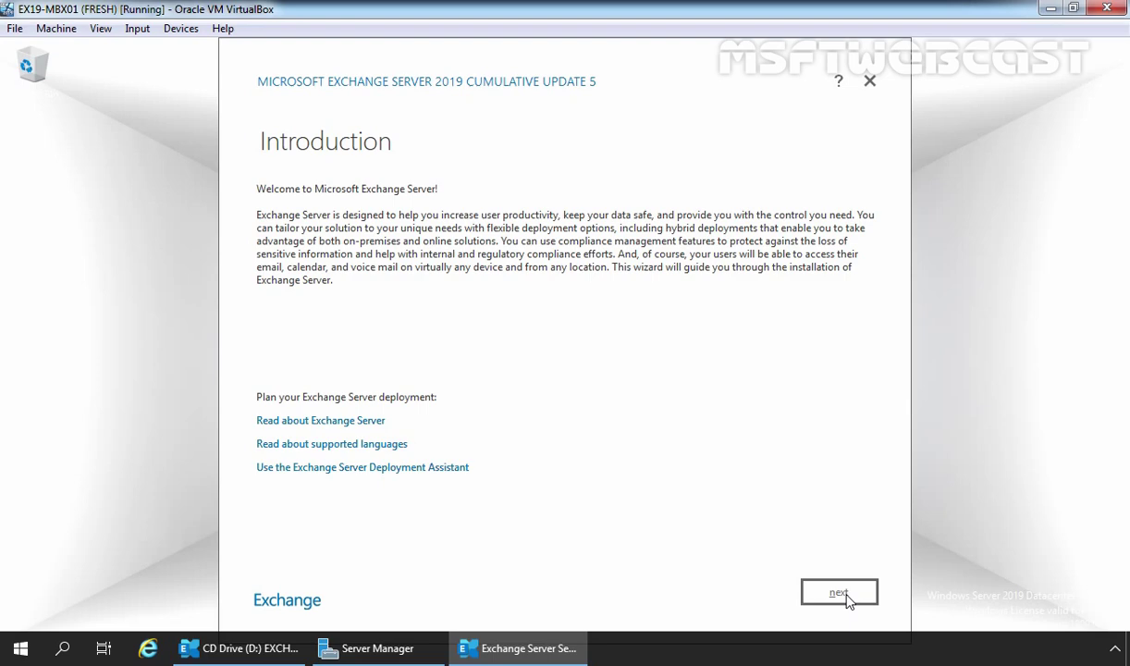
pyautogui.click(840, 593)
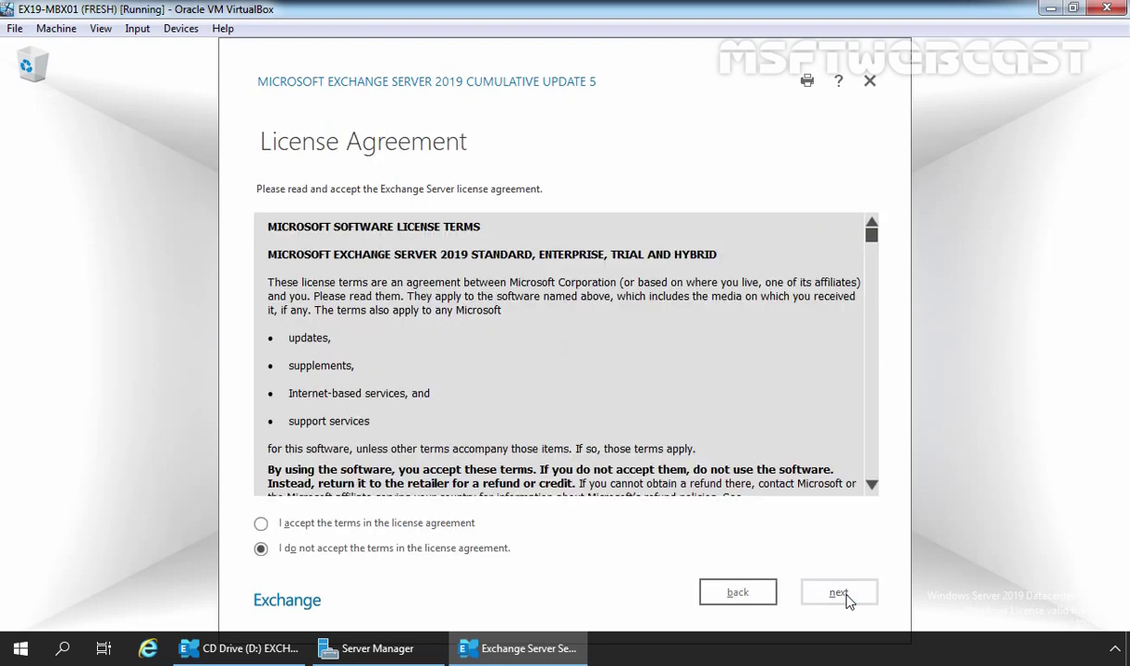
# Step: Accept the terms in the license agreement and continue with the recommended settings
pyautogui.click(261, 524)
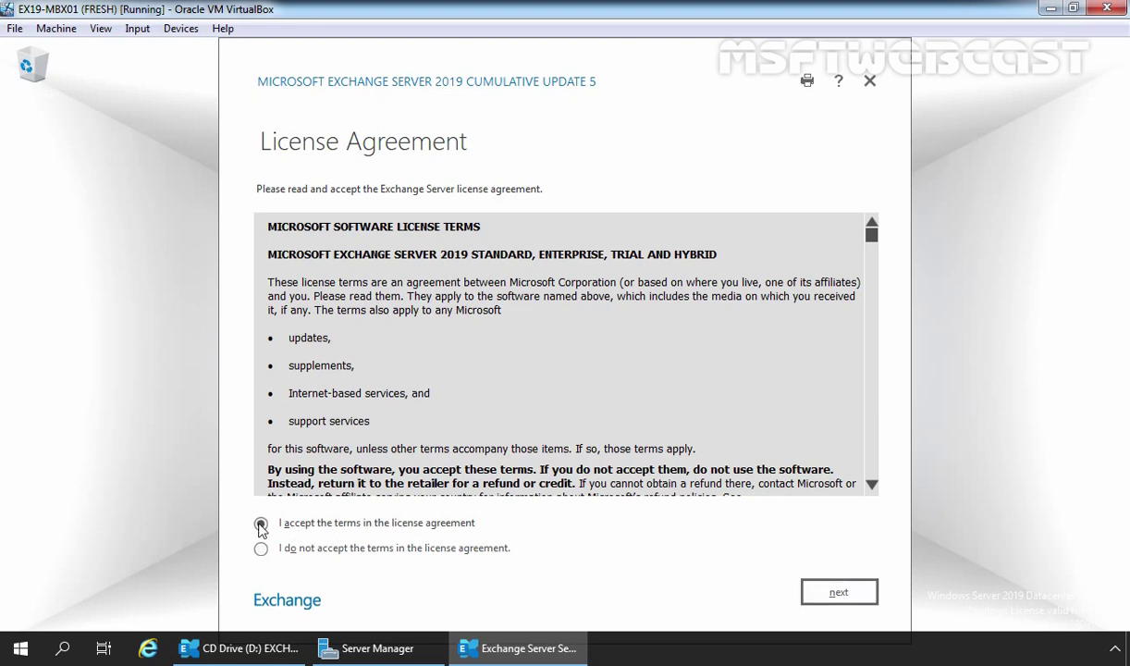
pyautogui.click(836, 597)
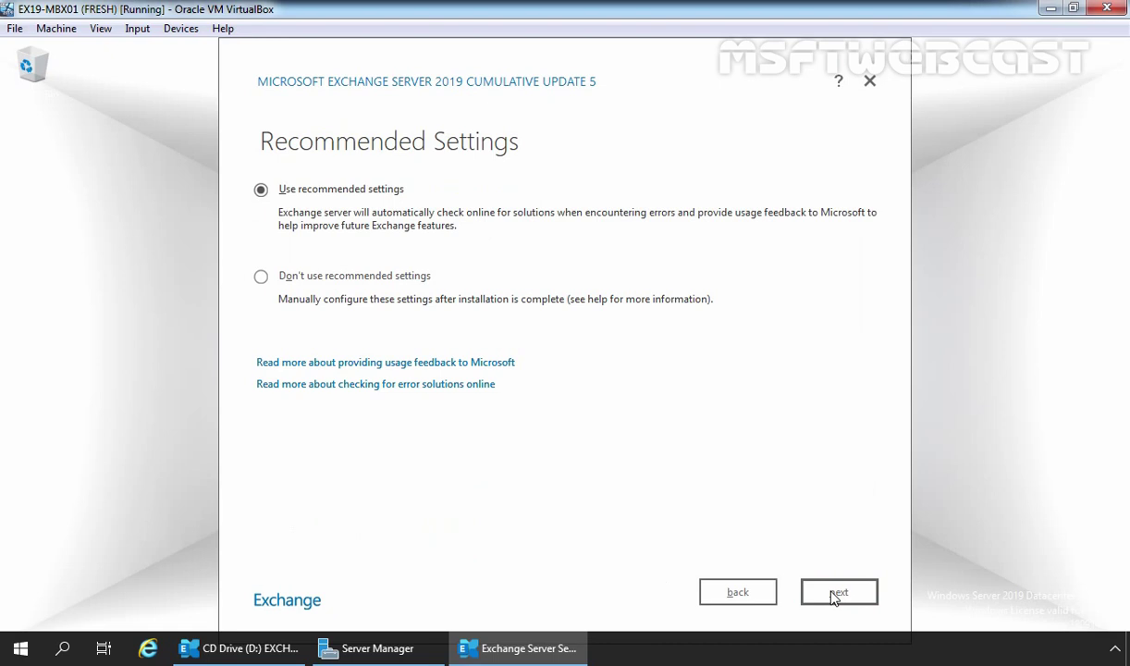
pyautogui.click(836, 597)
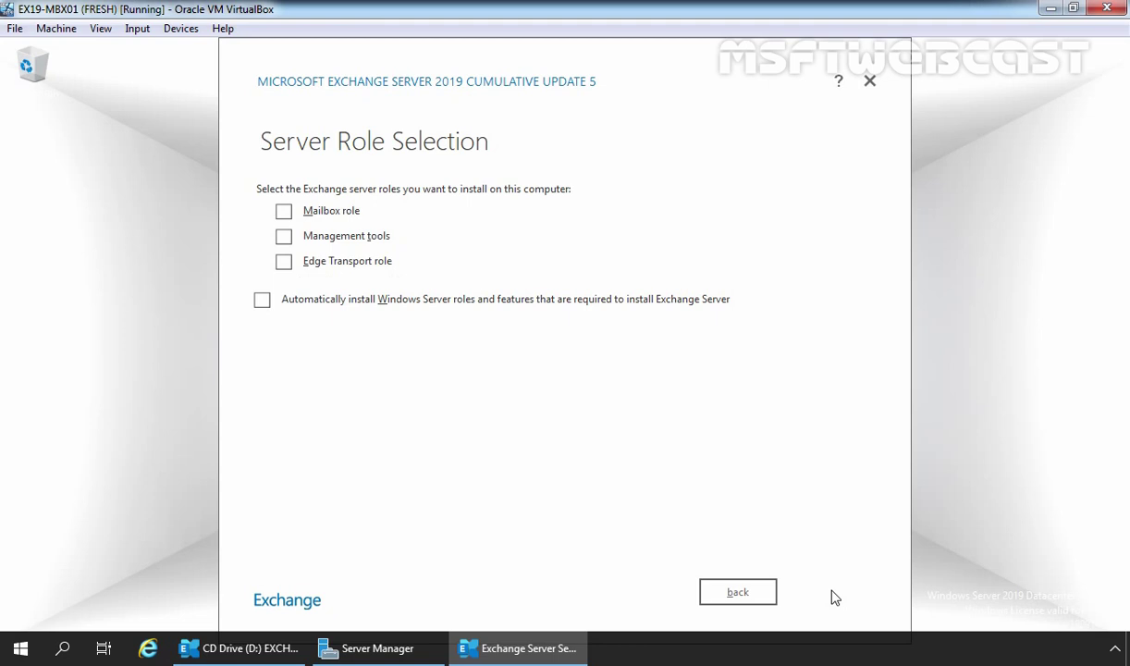
# Step: Select the Mailbox role for installation on this server and proceed
pyautogui.click(285, 213)
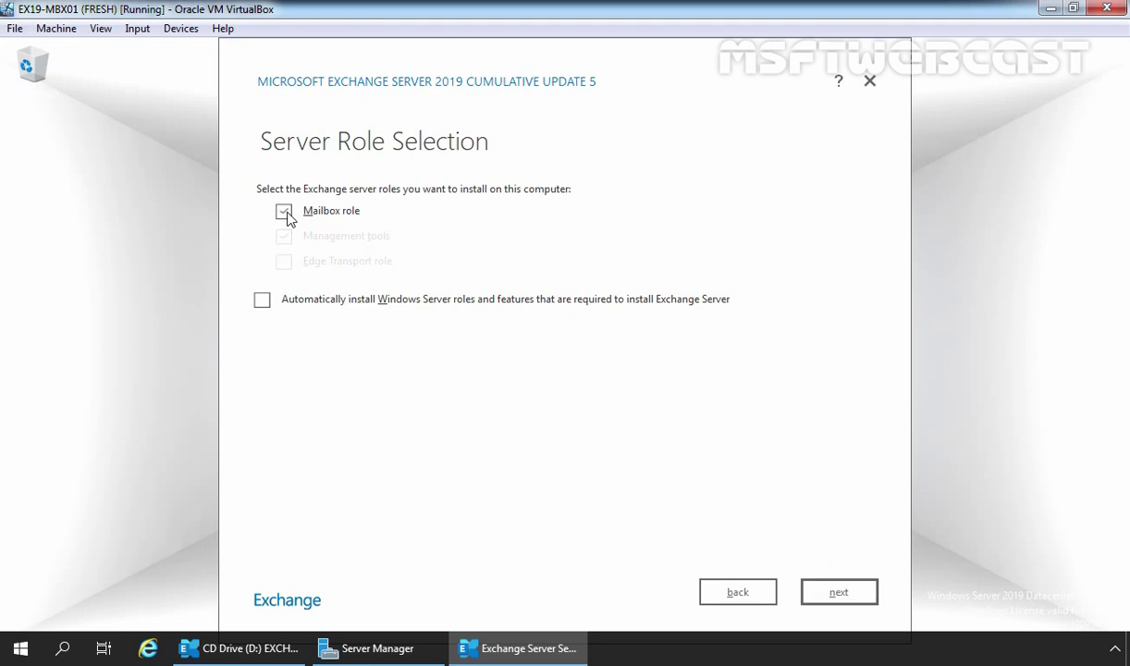
pyautogui.click(286, 213)
pyautogui.click(843, 600)
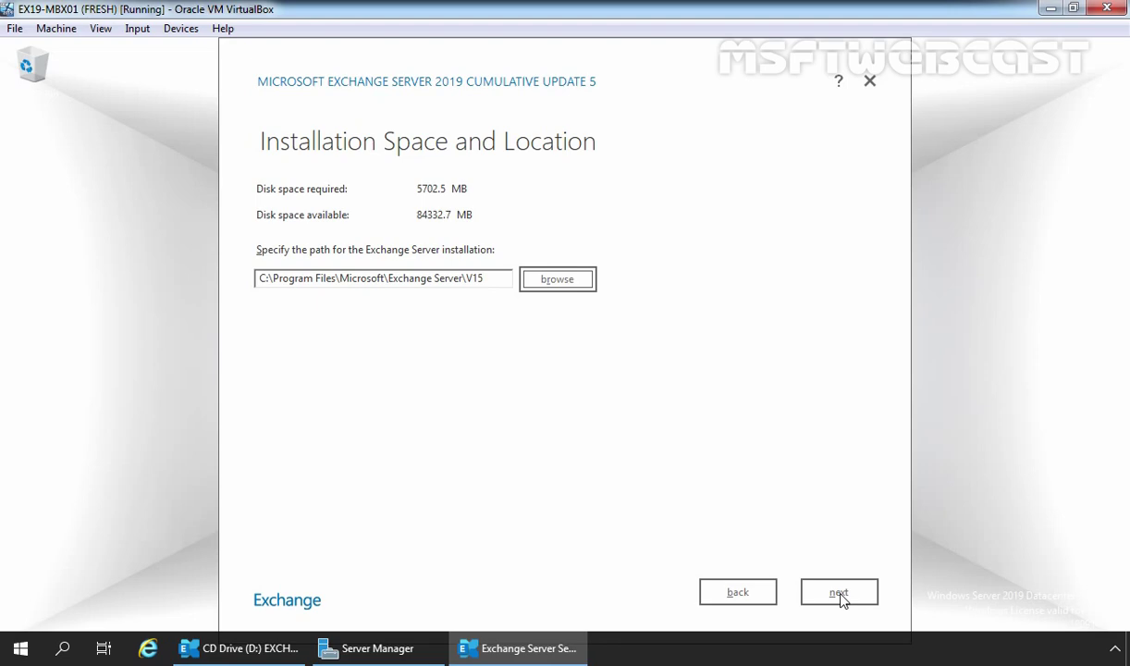
# Step: Install Exchange Server to C:\Program Files\Microsoft\Exchange Server\V15, leaving malware scanning enabled
pyautogui.click(840, 595)
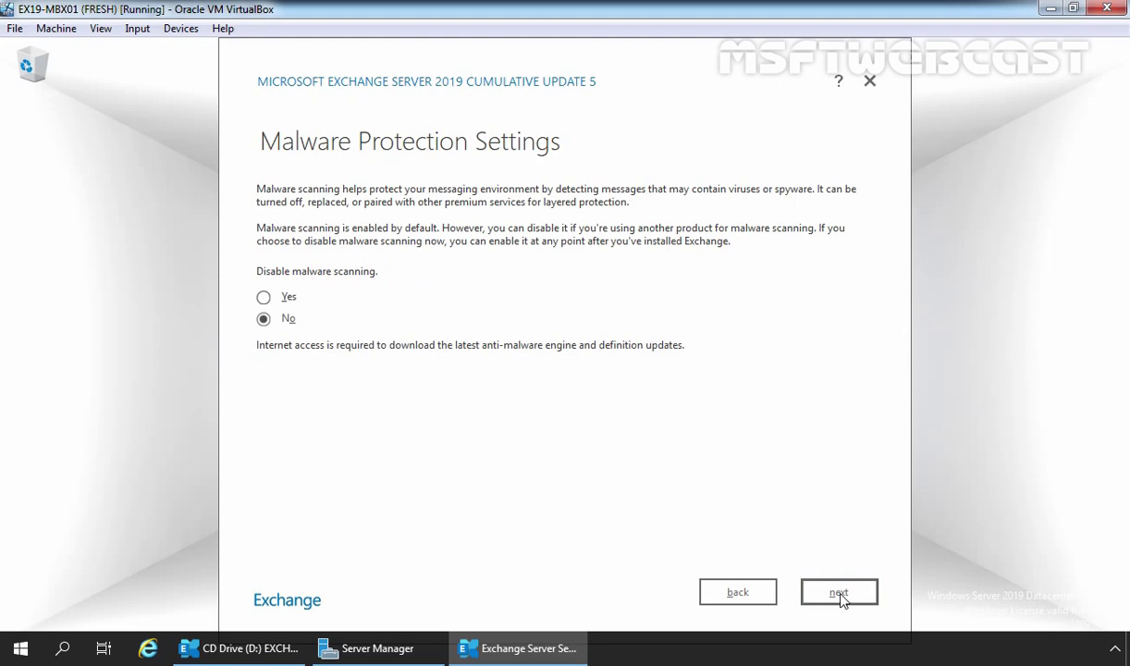
pyautogui.click(839, 596)
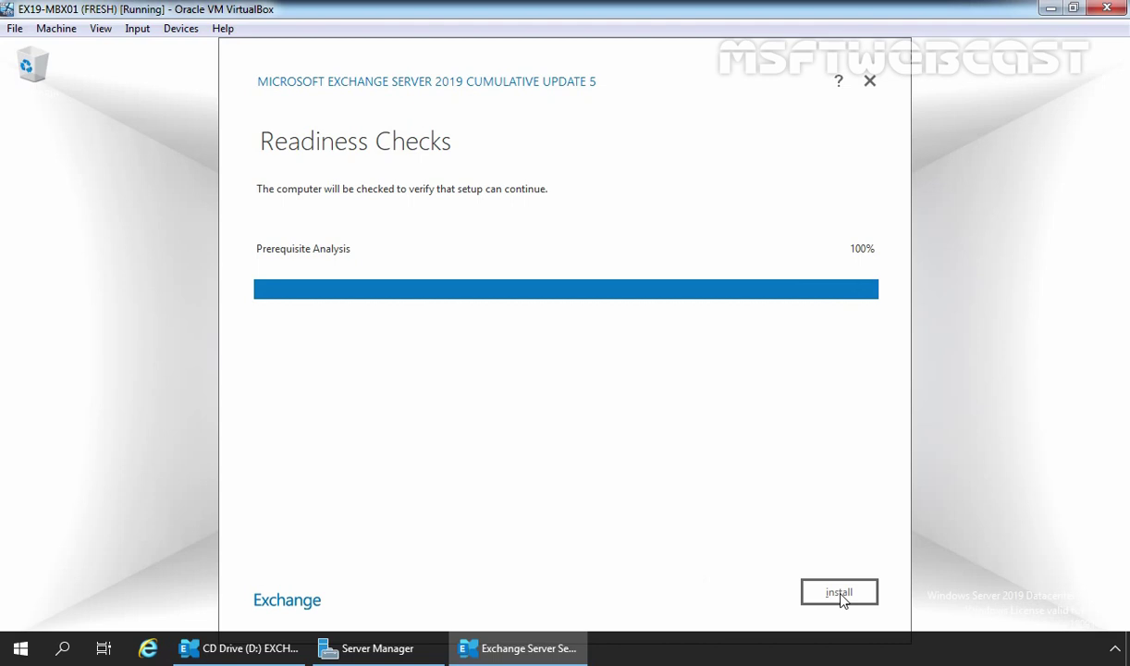
pyautogui.click(841, 596)
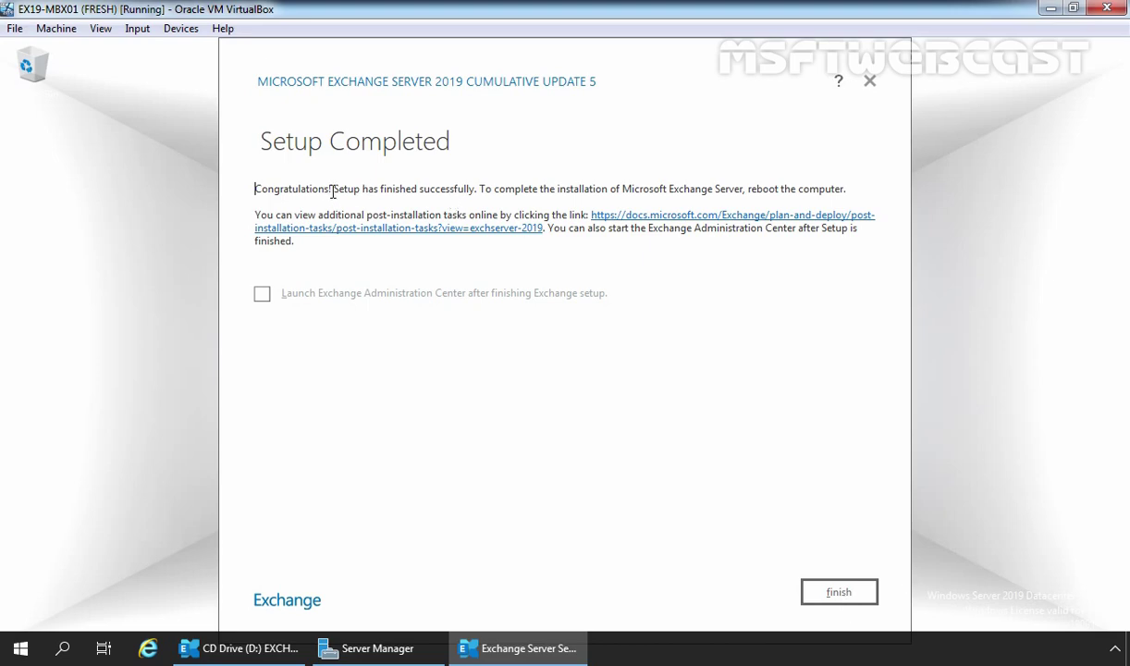
# Step: Finish the completed Exchange setup wizard and close the Server Manager and setup disc windows
pyautogui.moveTo(333, 189); pyautogui.dragTo(806, 188)
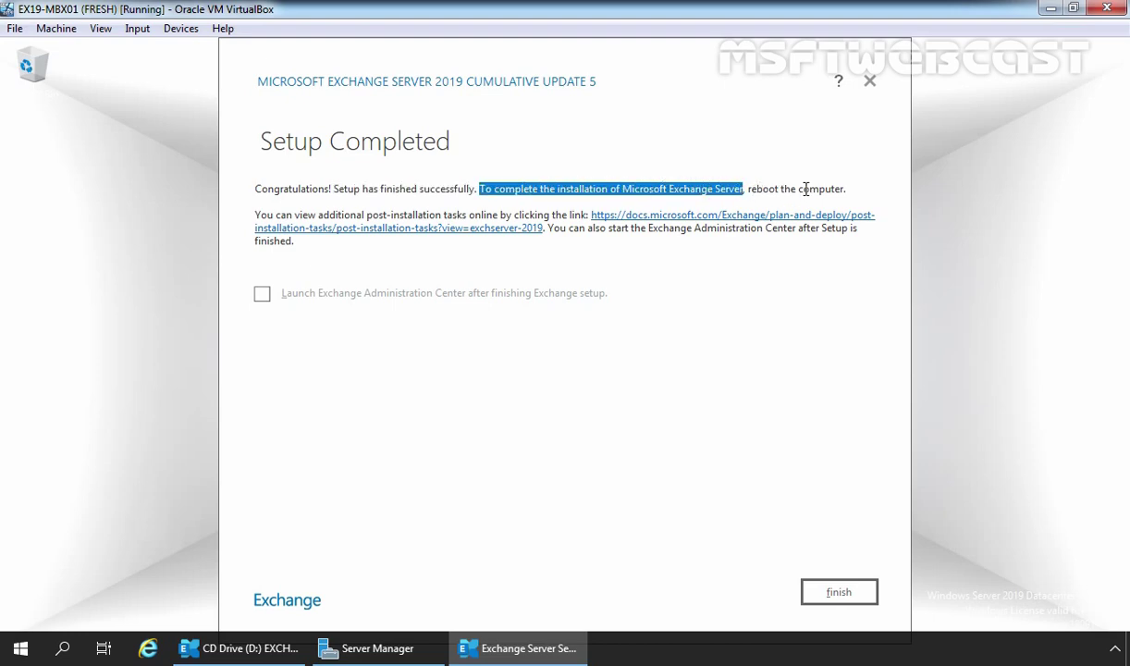
pyautogui.click(832, 596)
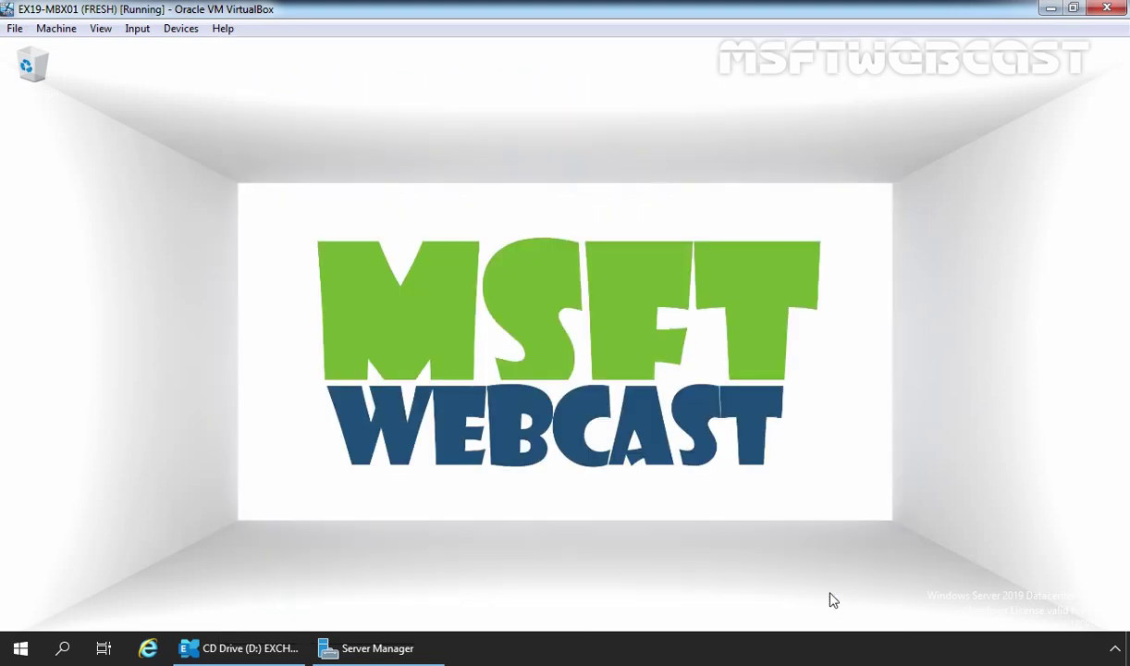
pyautogui.click(396, 651)
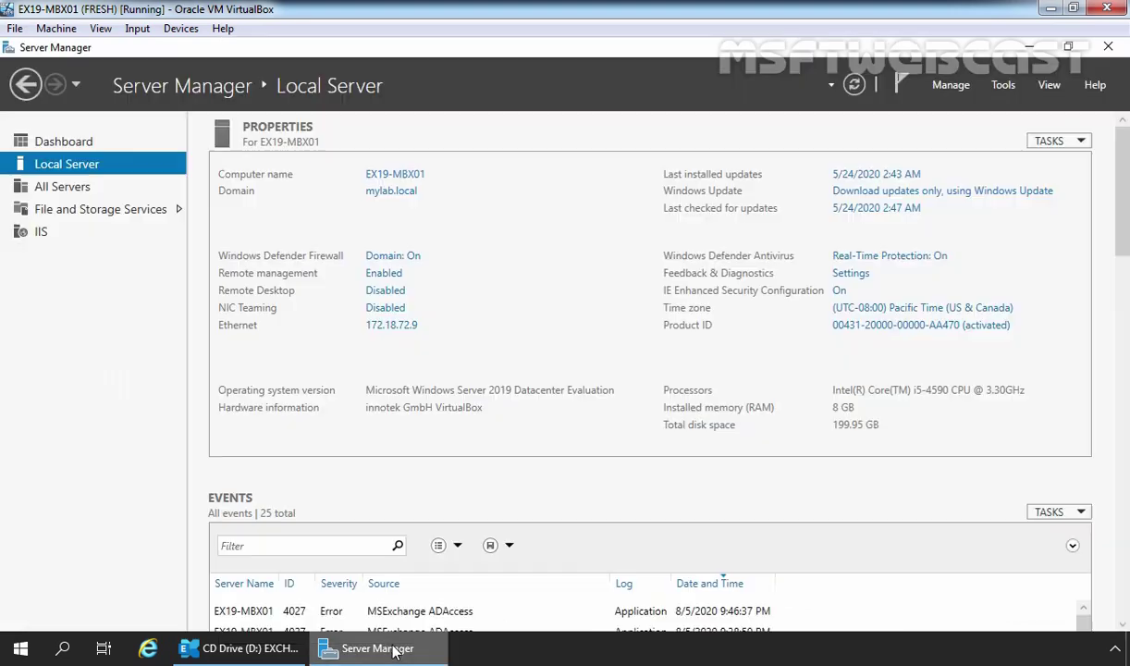
pyautogui.click(1108, 47)
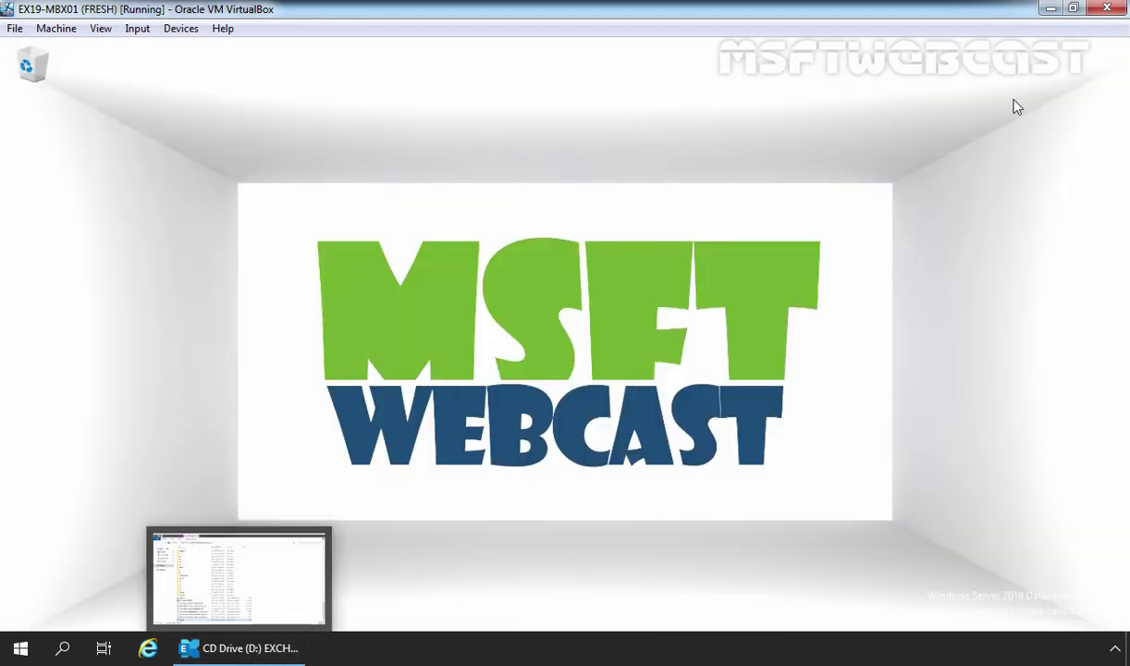
pyautogui.click(257, 659)
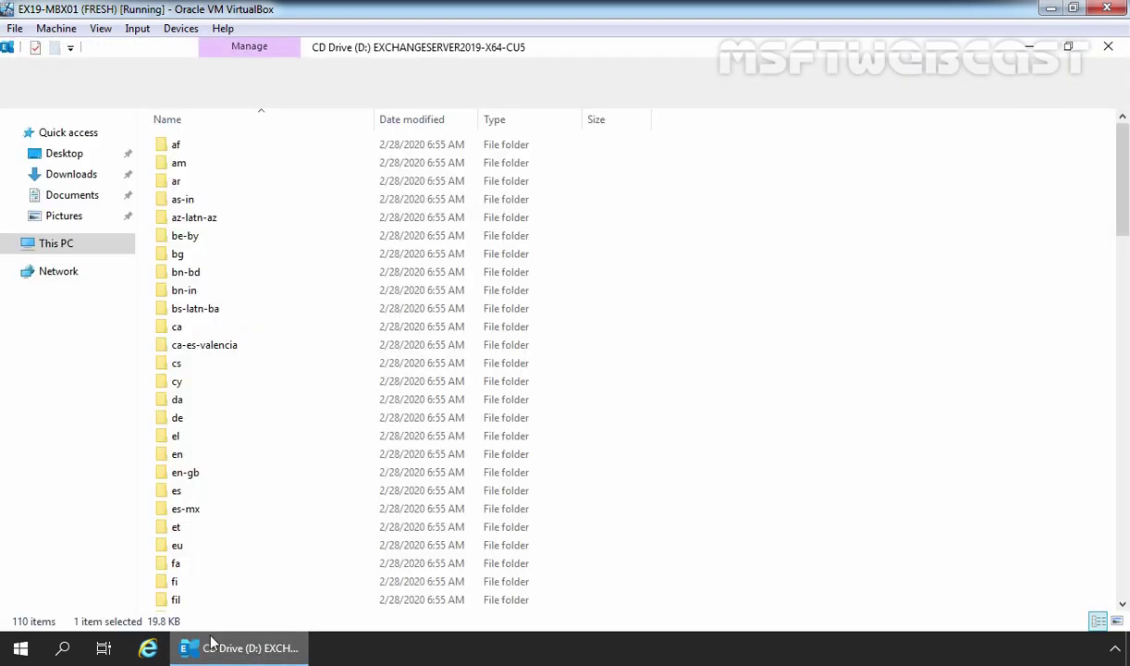
pyautogui.click(1108, 46)
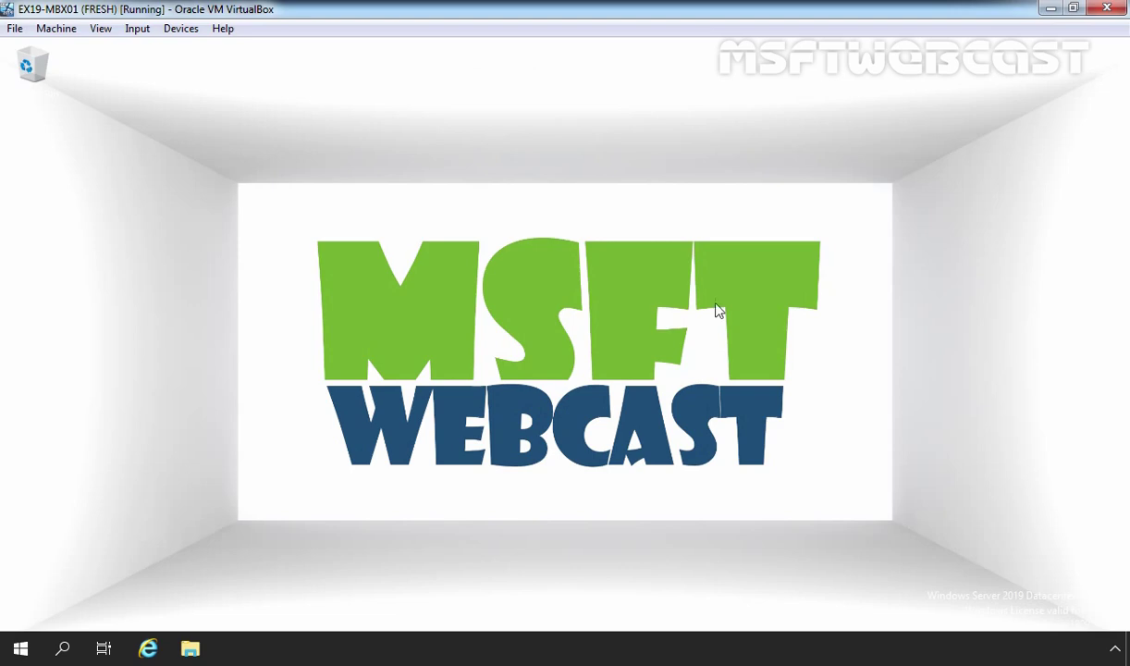
# Step: Restart the server, choosing a planned application reason for the restart
pyautogui.rightClick(20, 652)
pyautogui.moveTo(100, 606)
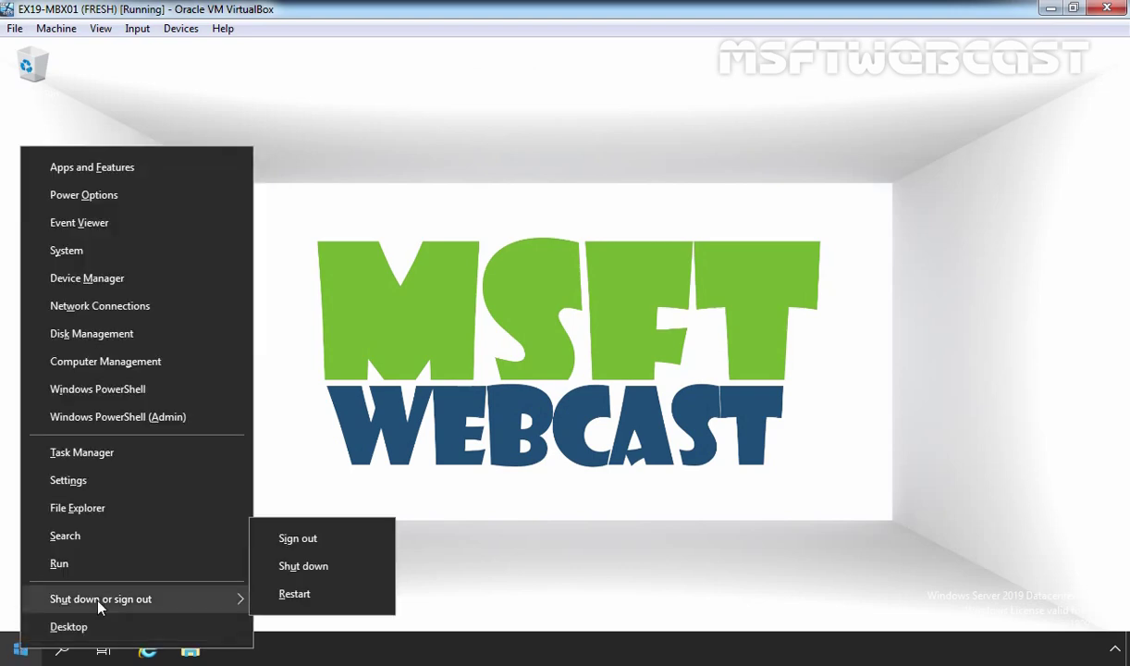
pyautogui.click(294, 594)
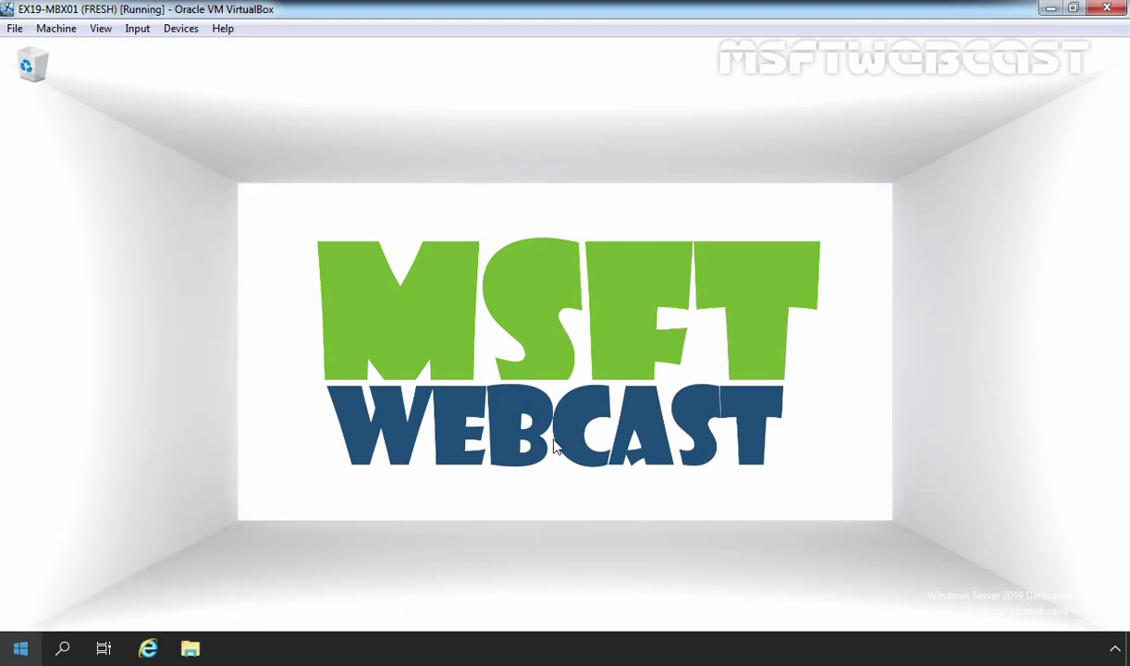
pyautogui.click(97, 574)
pyautogui.scroll(-3, 100, 592)
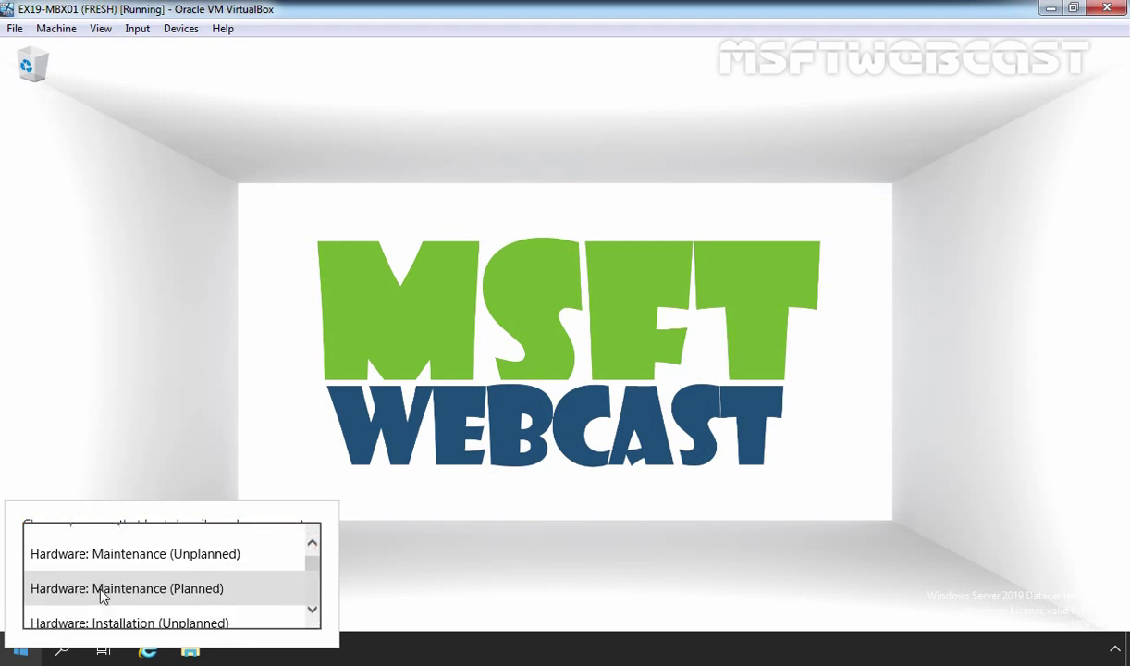
pyautogui.scroll(-3, 101, 596)
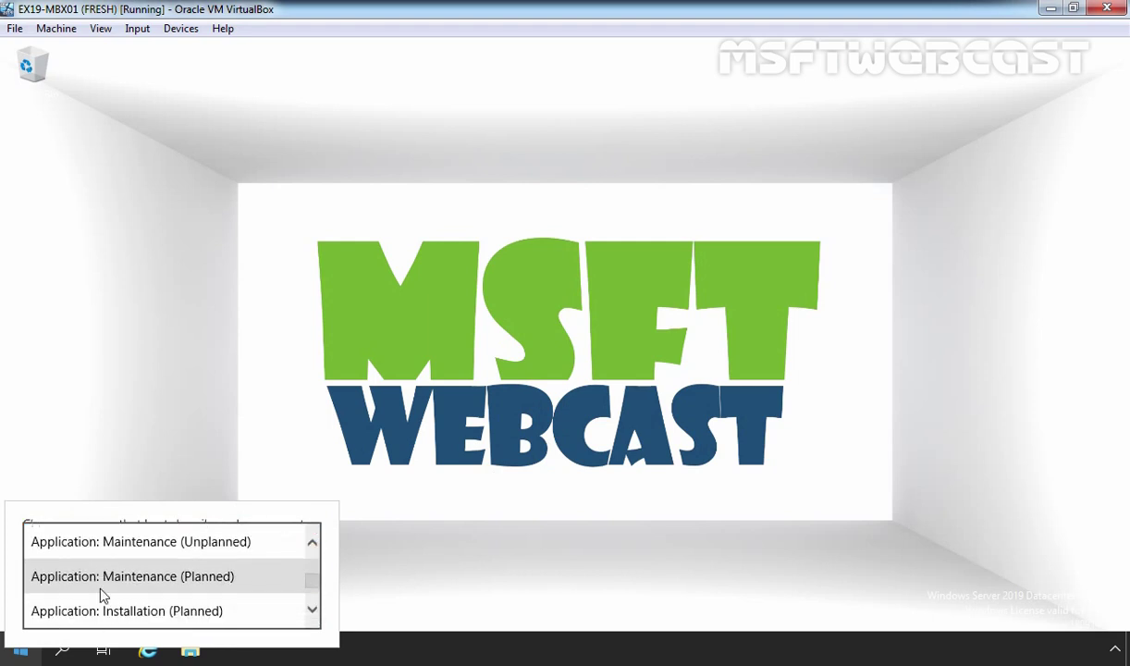
pyautogui.click(139, 595)
pyautogui.click(284, 620)
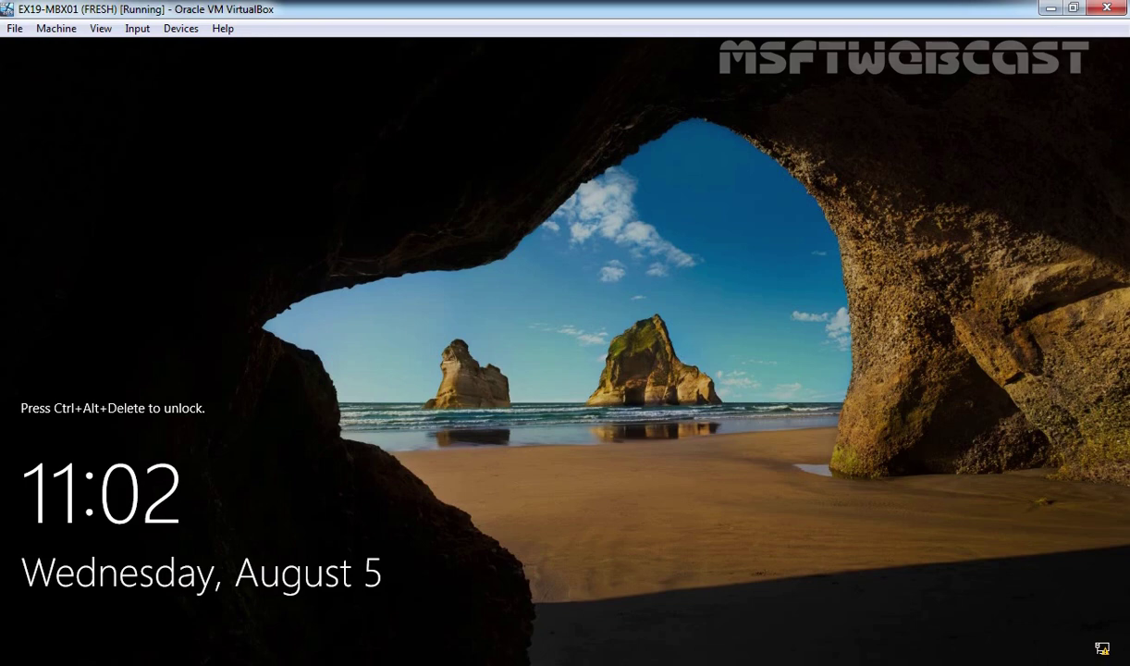
# Step: Unlock the restarted server and sign in with the account password
pyautogui.hotkey('ctrl', 'alt', 'Delete')
pyautogui.write('********')
pyautogui.press('Return')
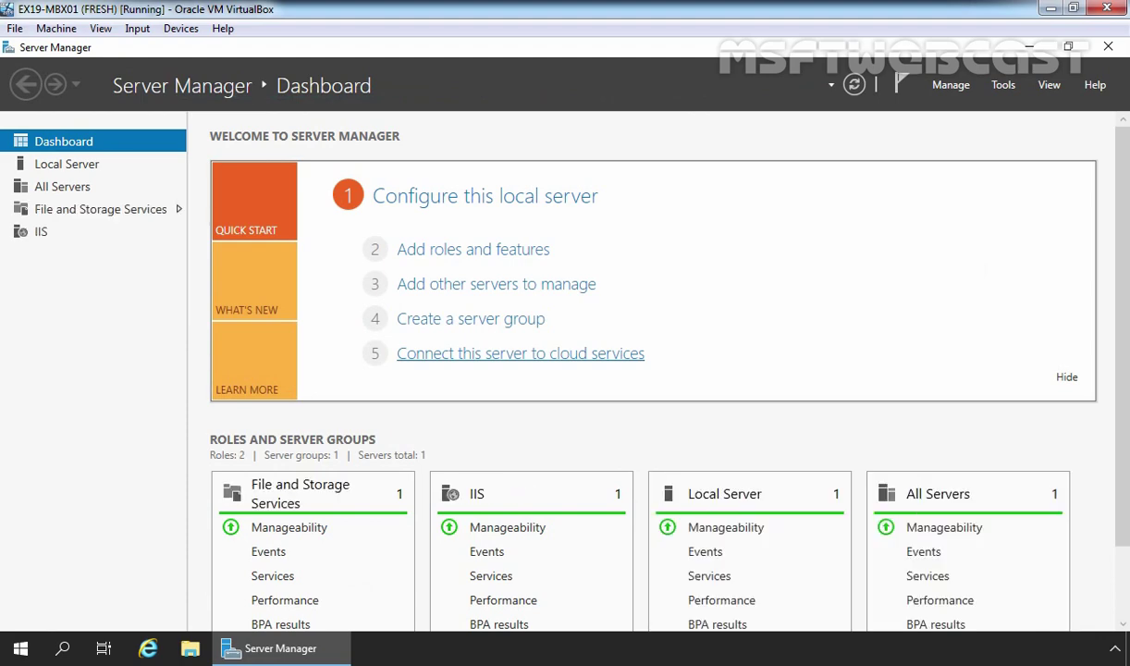
# Step: Open the ExchangeSetupLogs folder on Local Disk (C:) to view the Exchange setup logs
pyautogui.click(190, 649)
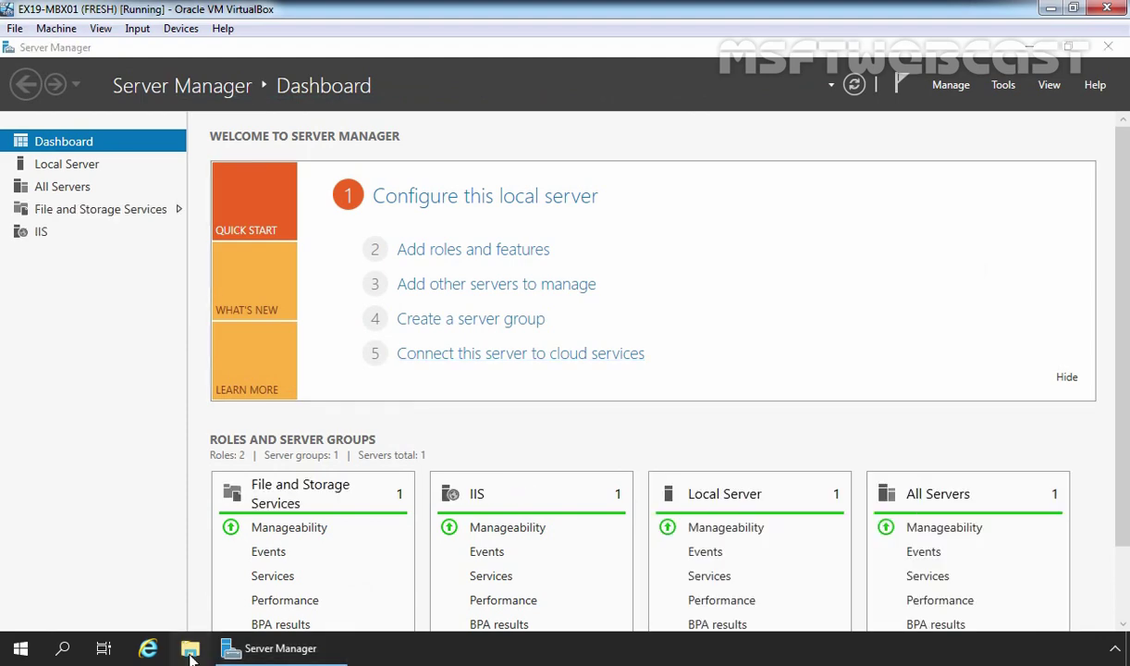
pyautogui.doubleClick(230, 290)
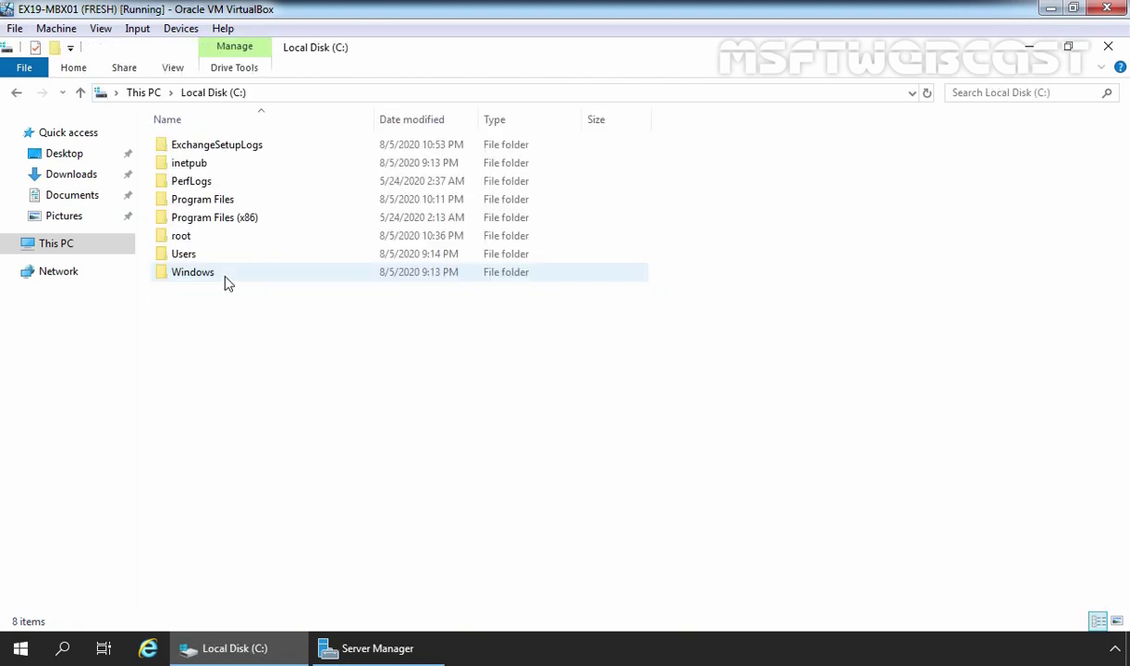
pyautogui.click(179, 146)
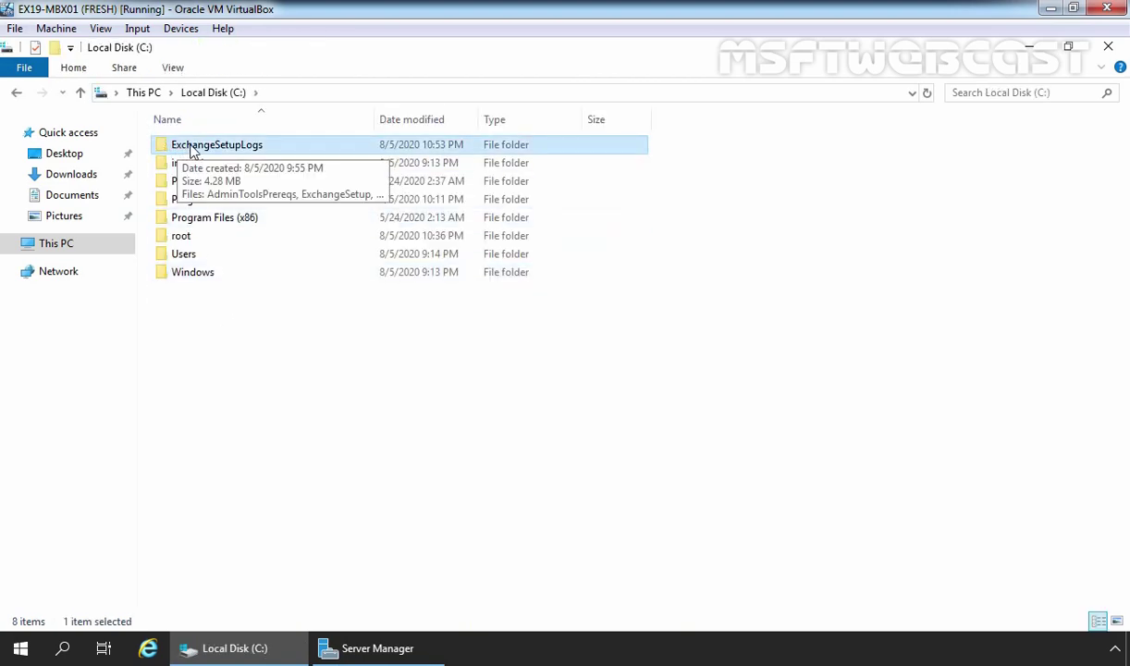
pyautogui.doubleClick(213, 148)
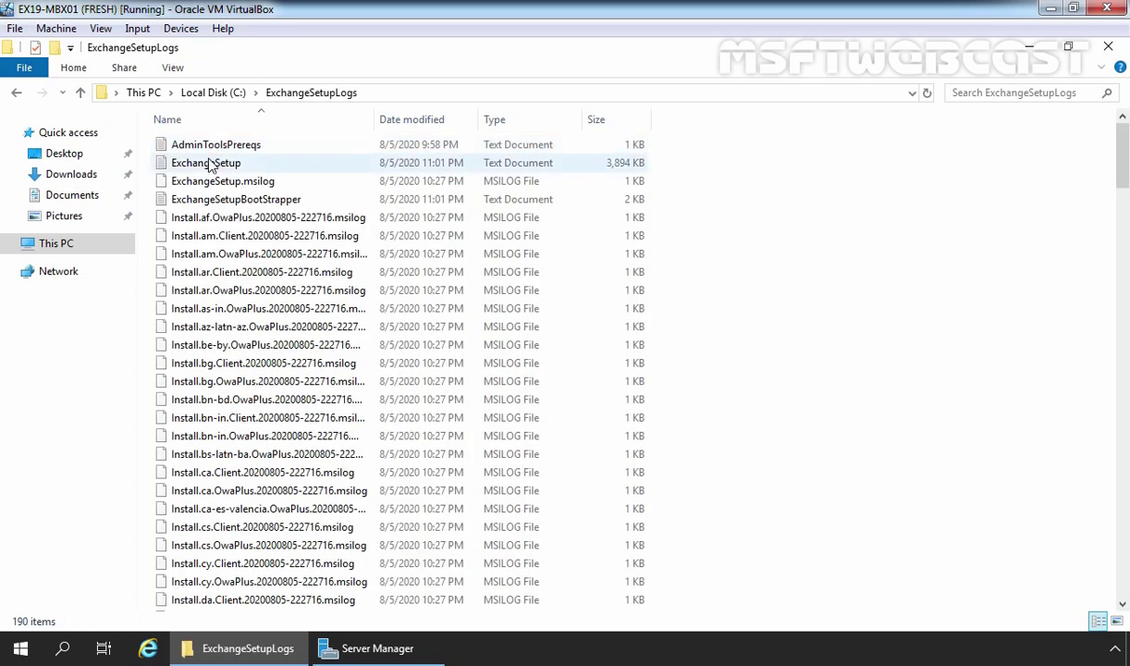
# Step: Open the ExchangeSetup text log in a maximized window and highlight its line about starting Microsoft Exchange Server 2019 Setup
pyautogui.click(196, 161)
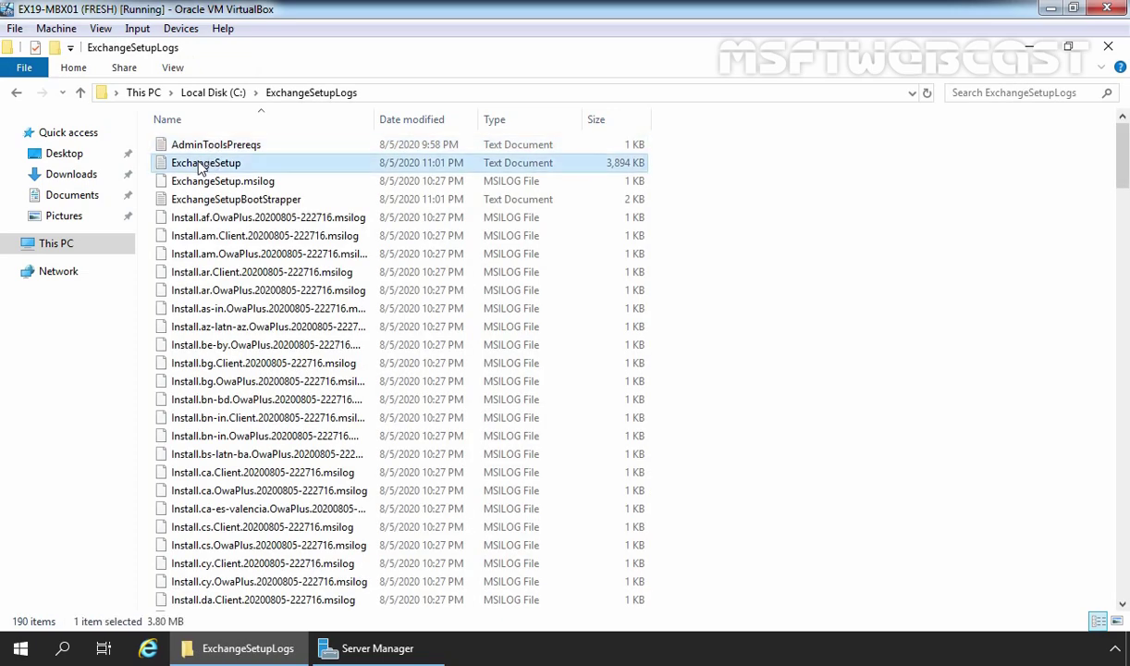
pyautogui.doubleClick(196, 165)
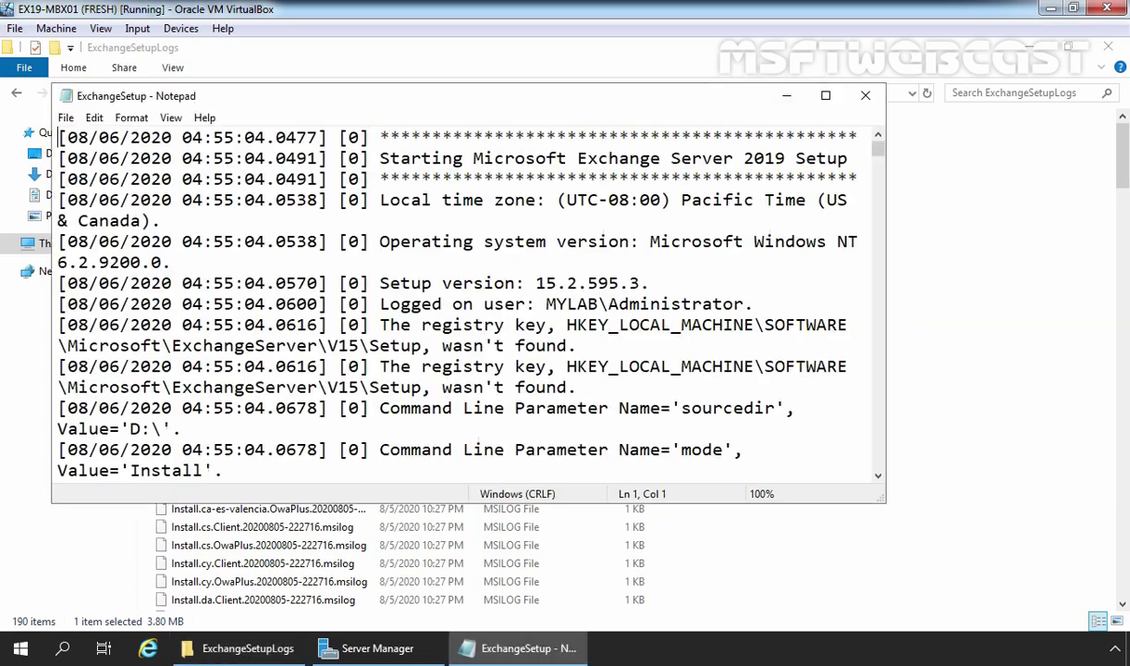
pyautogui.doubleClick(807, 94)
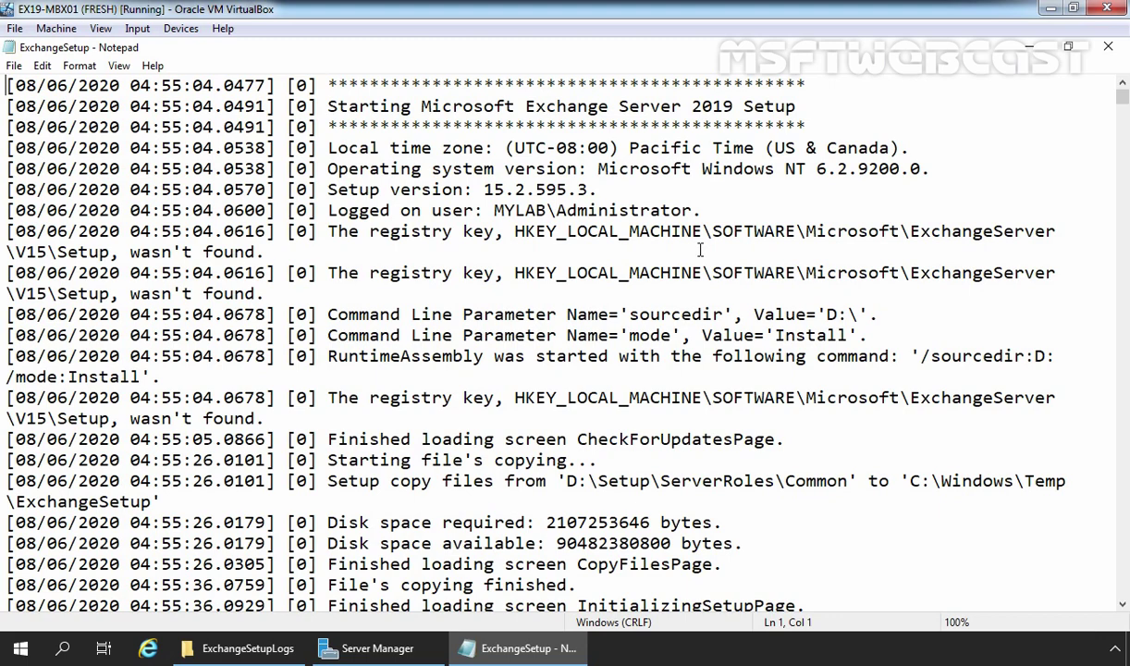
pyautogui.click(326, 106)
pyautogui.moveTo(326, 106); pyautogui.dragTo(796, 105)
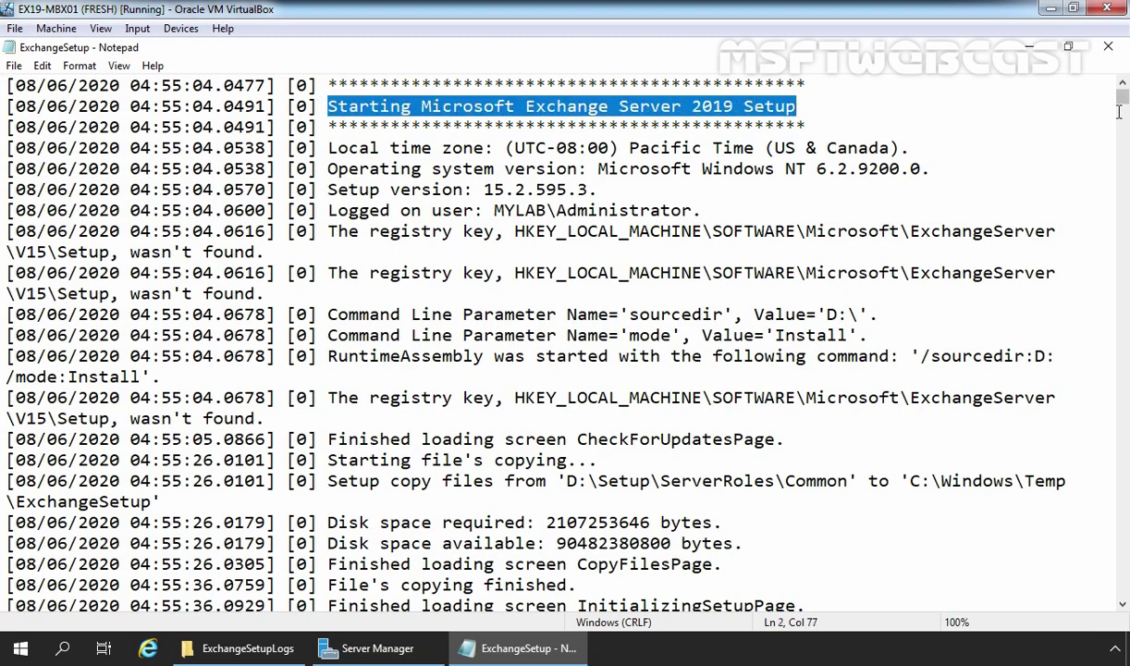
# Step: Check the End of Setup entry at the end of the log, and close the log and the ExchangeSetupLogs folder
pyautogui.scroll(-10, 1126, 174)
pyautogui.scroll(-20, 1127, 174)
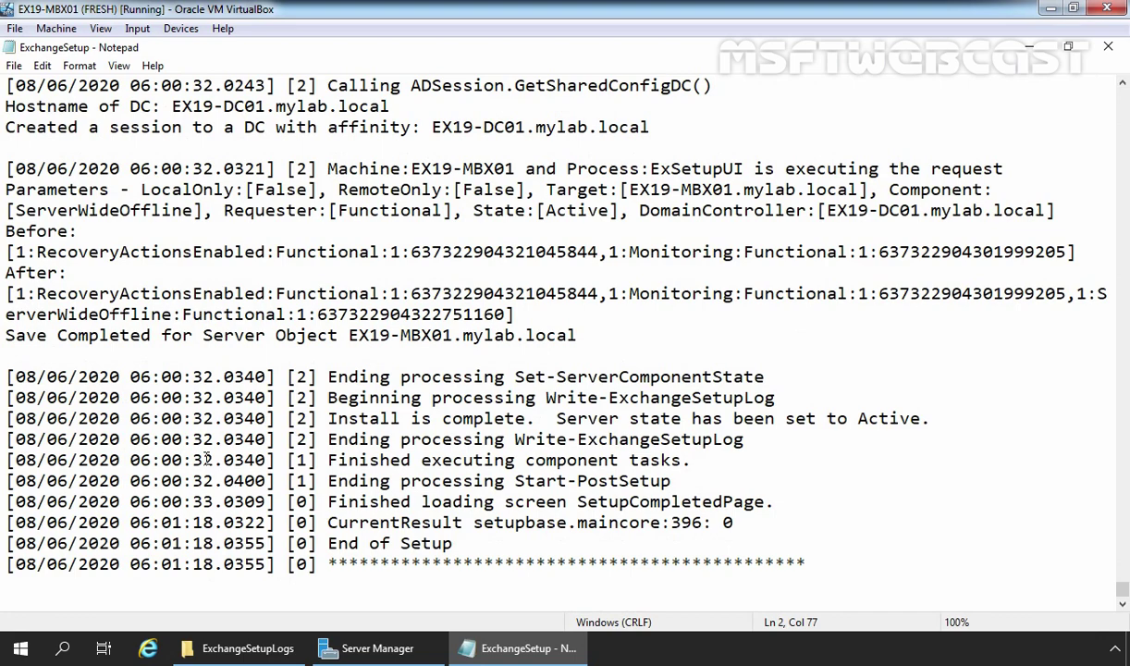
pyautogui.moveTo(326, 544); pyautogui.dragTo(473, 553)
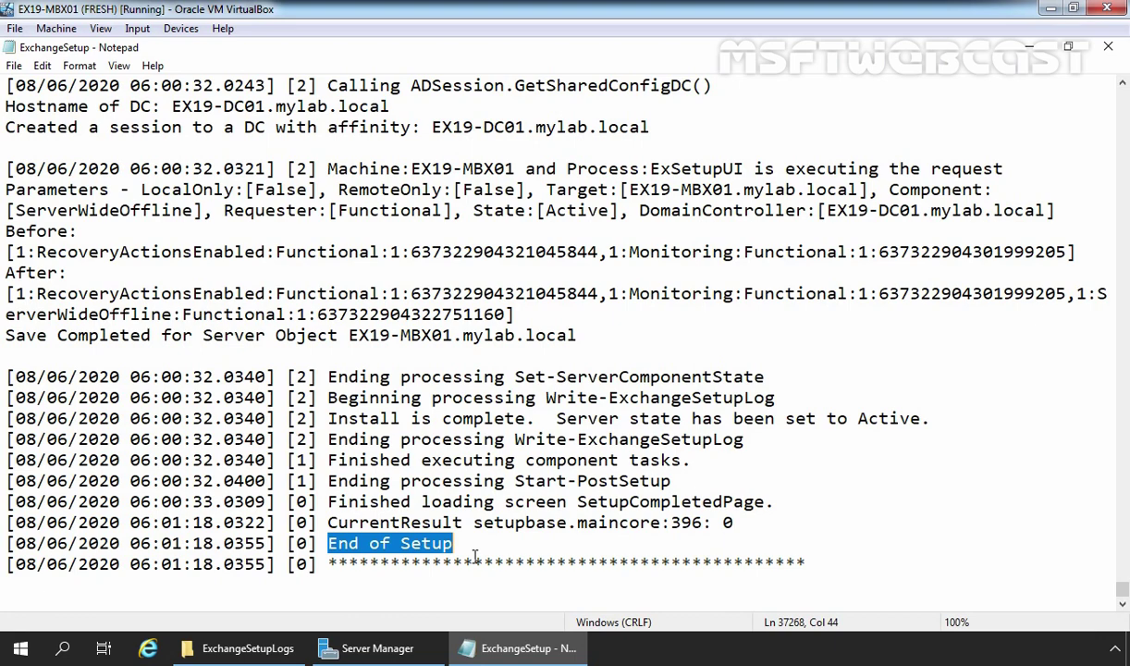
pyautogui.click(1109, 47)
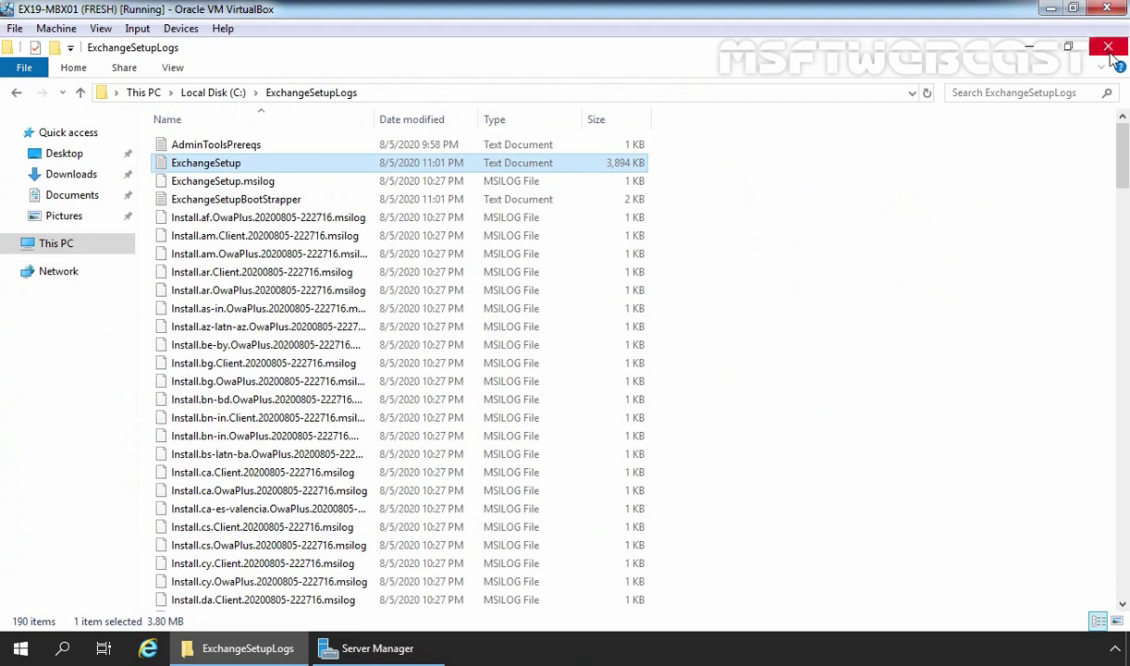
pyautogui.click(1109, 48)
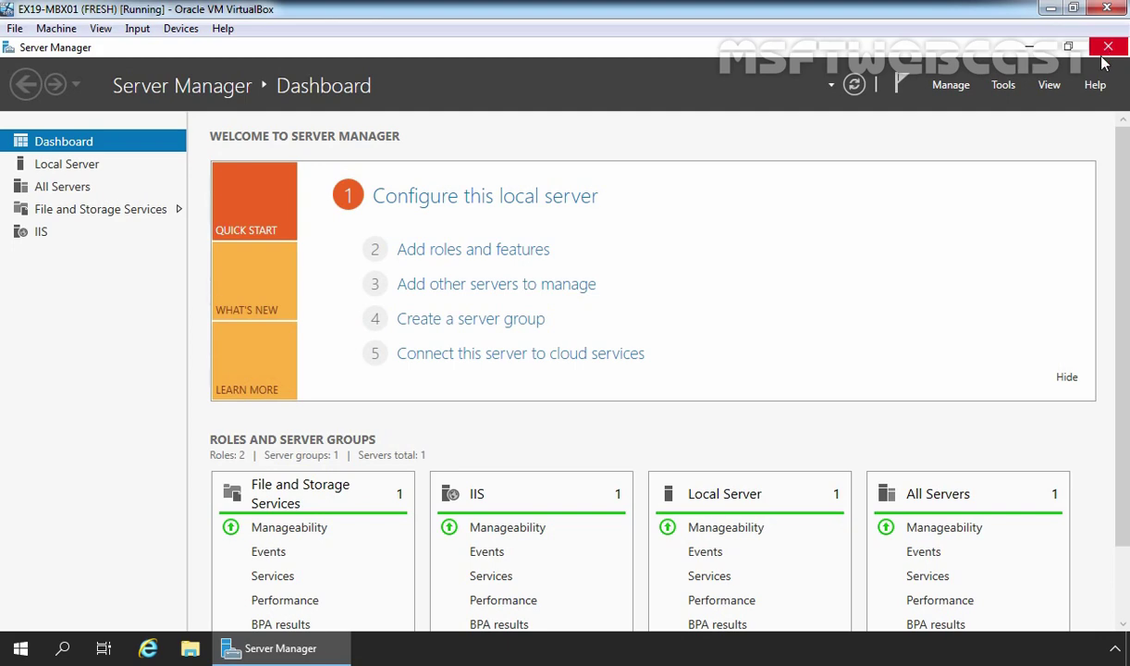
# Step: Open Internet Explorer in a maximized window, accepting the recommended security, privacy, and compatibility settings
pyautogui.click(148, 650)
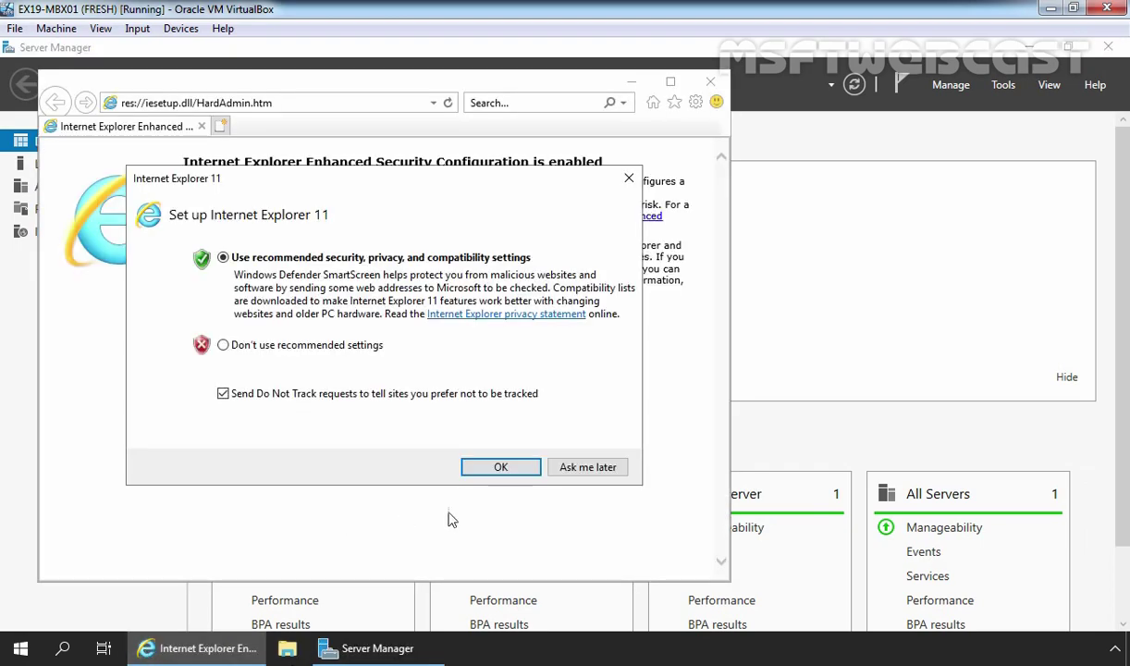
pyautogui.click(474, 467)
pyautogui.click(672, 84)
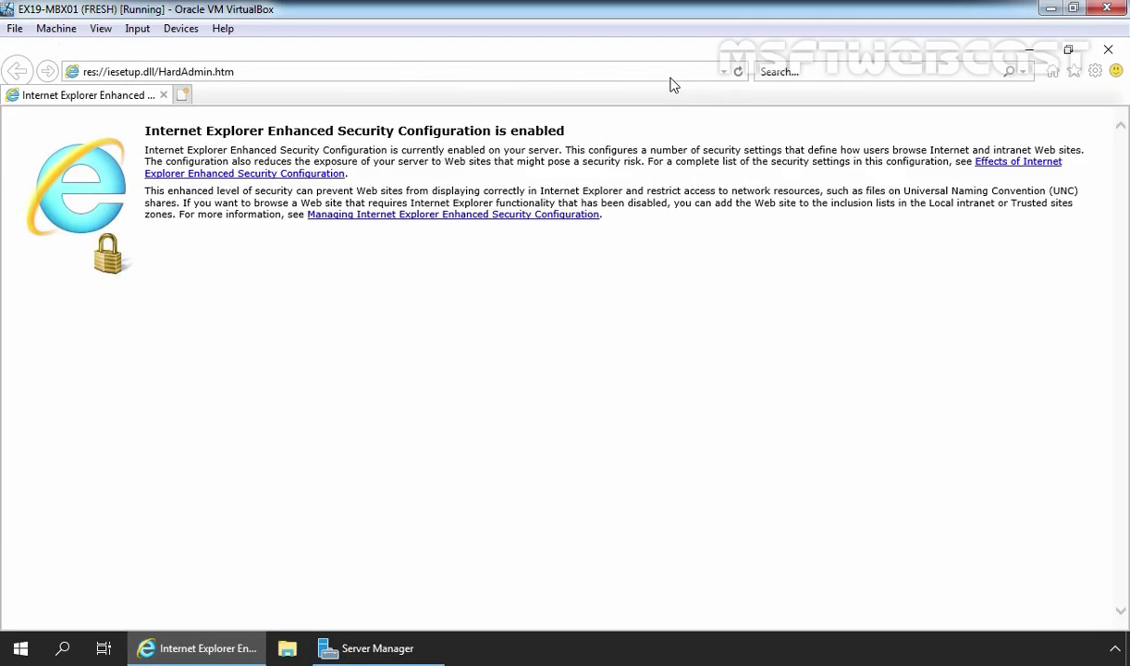
pyautogui.click(391, 76)
pyautogui.write('h')
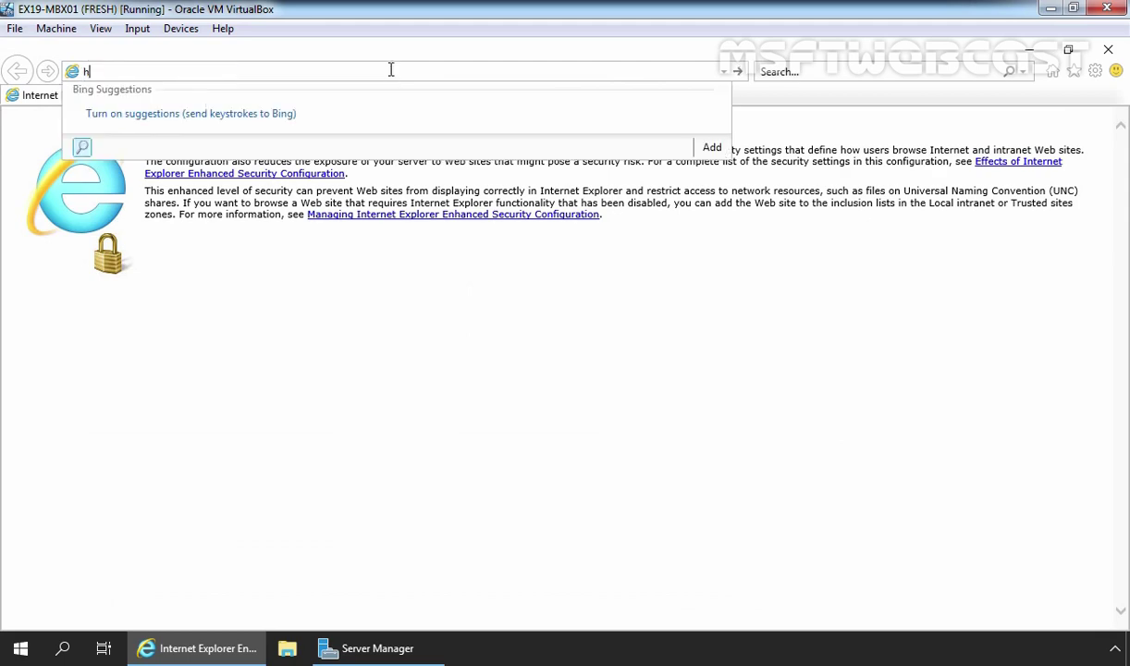
pyautogui.write('ttps://')
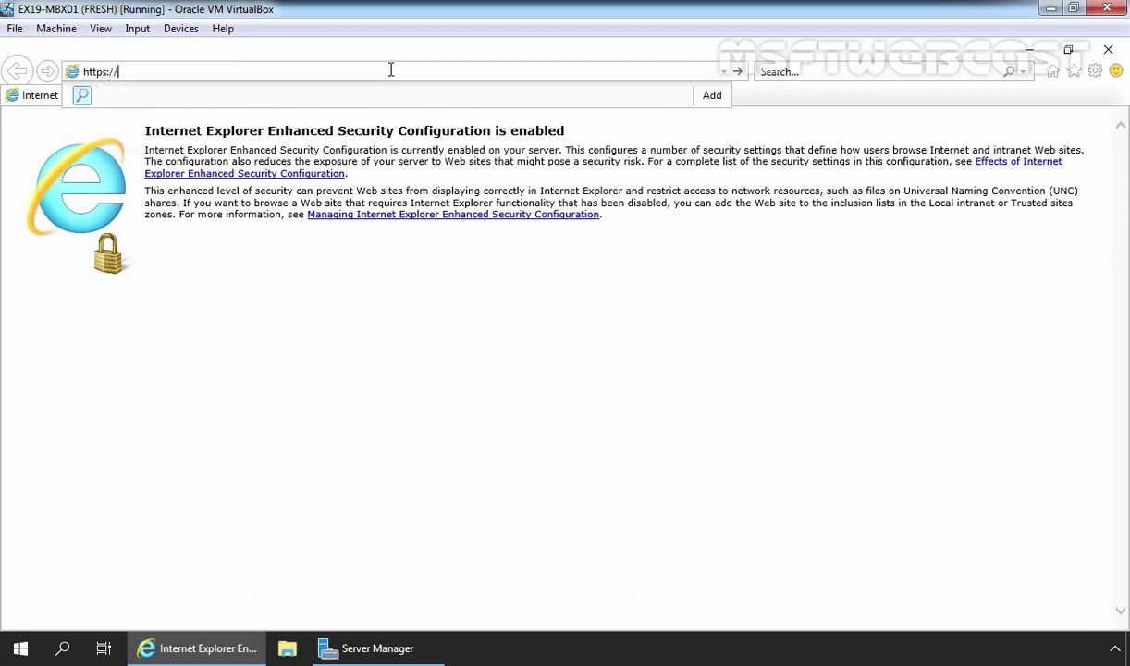
pyautogui.write('localhost/ecp')
pyautogui.press('Return')
pyautogui.press('Return')
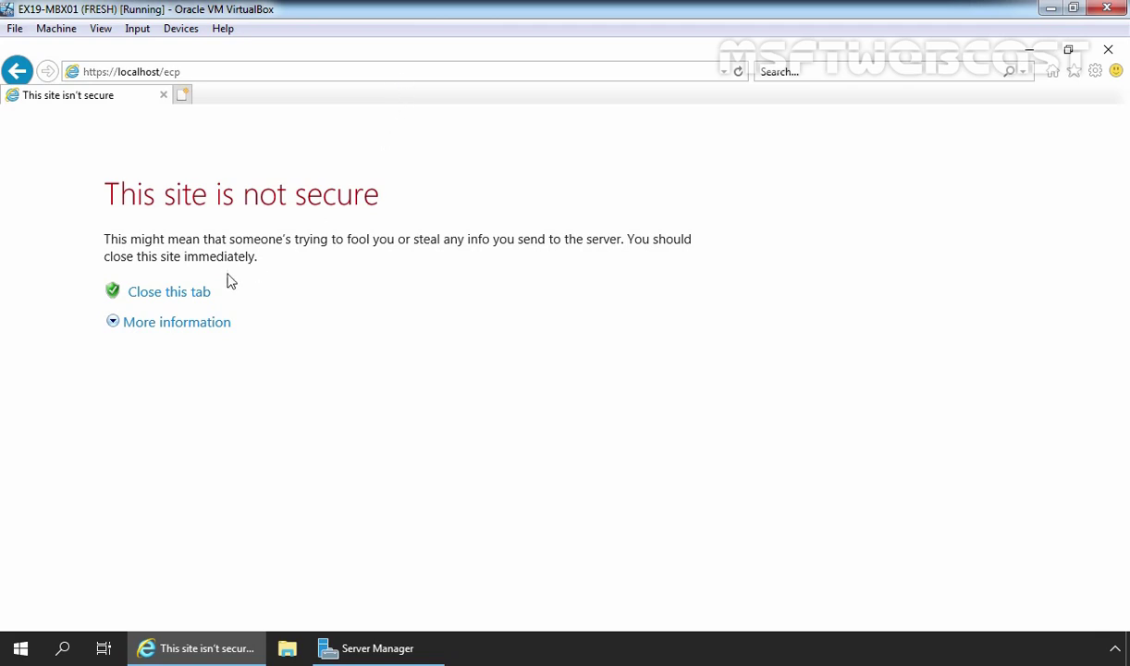
# Step: Continue to the webpage despite the certificate warning, and accept the secure connection alert with future warnings turned off
pyautogui.click(169, 326)
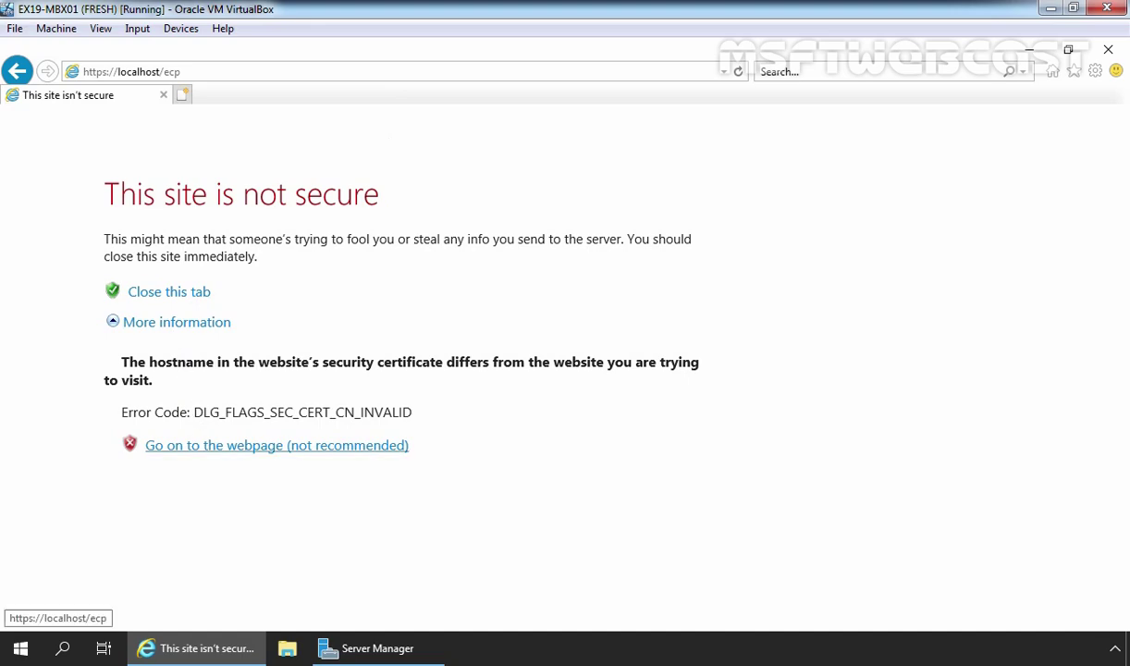
pyautogui.click(202, 447)
pyautogui.click(476, 362)
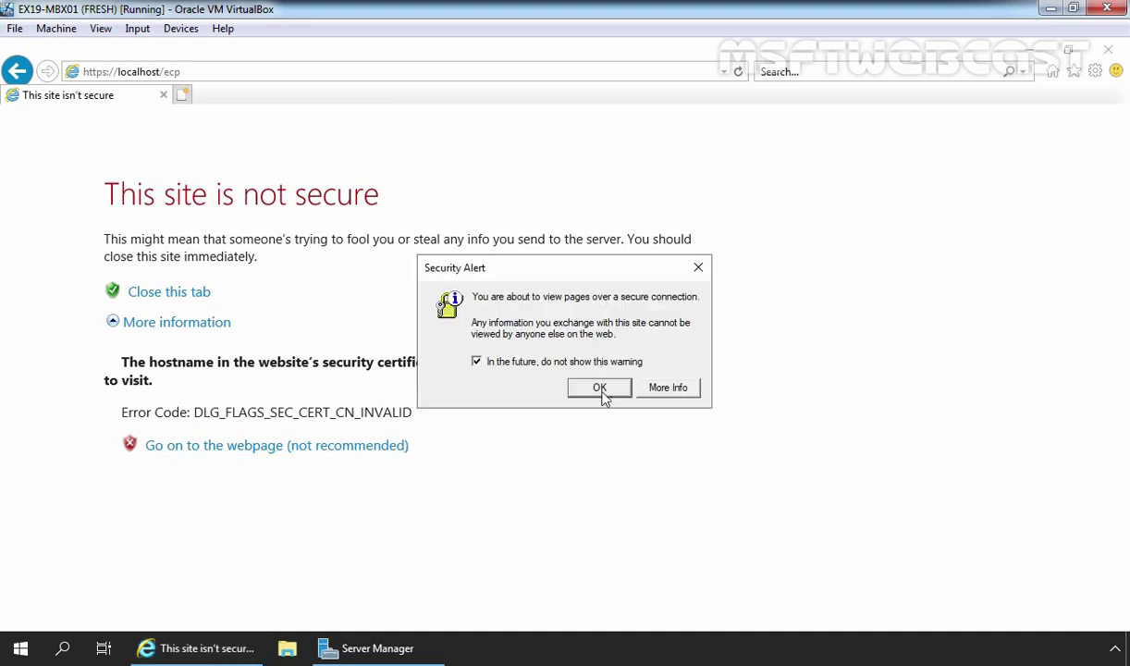
pyautogui.click(599, 388)
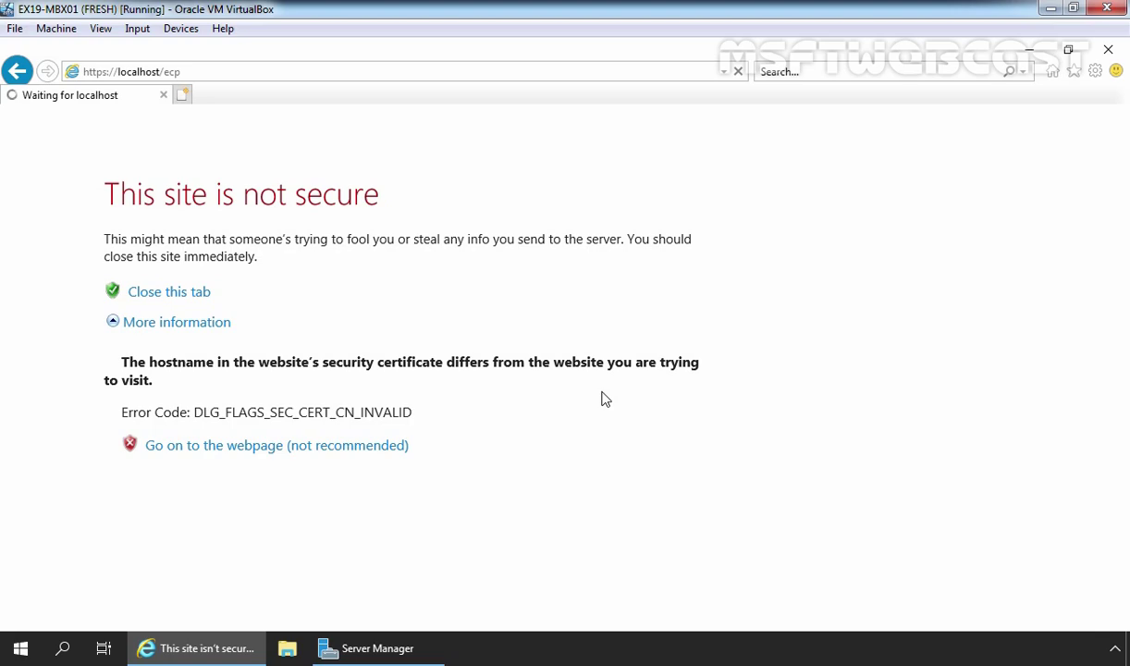
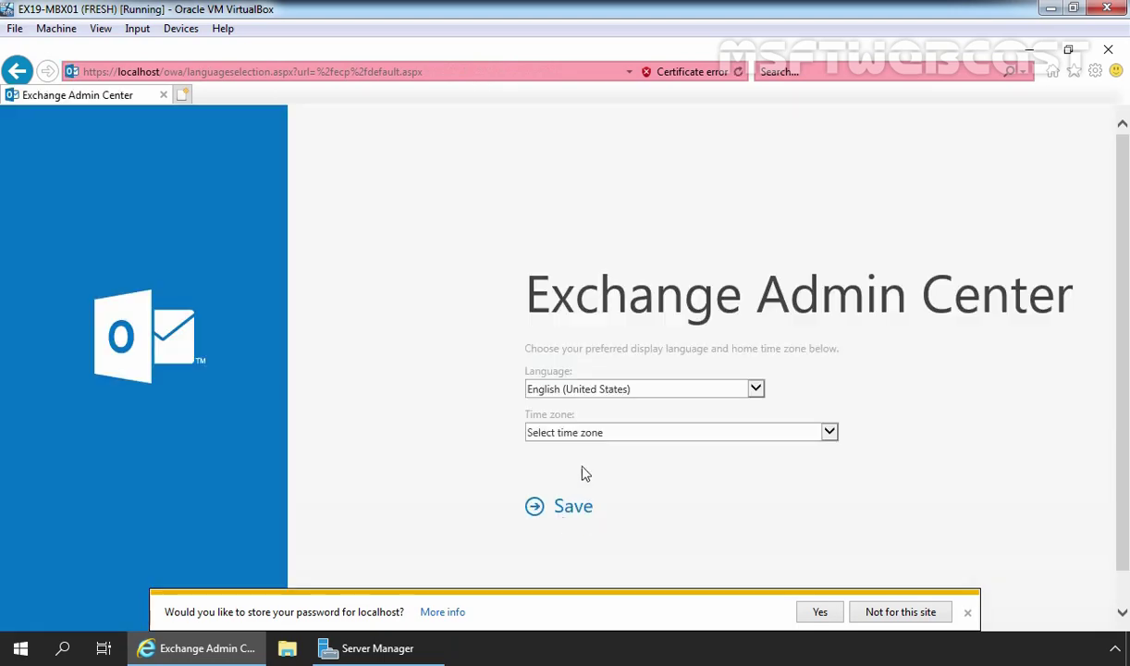
# Step: Save (UTC-08:00) Pacific Time (US & Canada) as the Exchange Admin Center time zone, and decline storing the password for this site
pyautogui.click(595, 433)
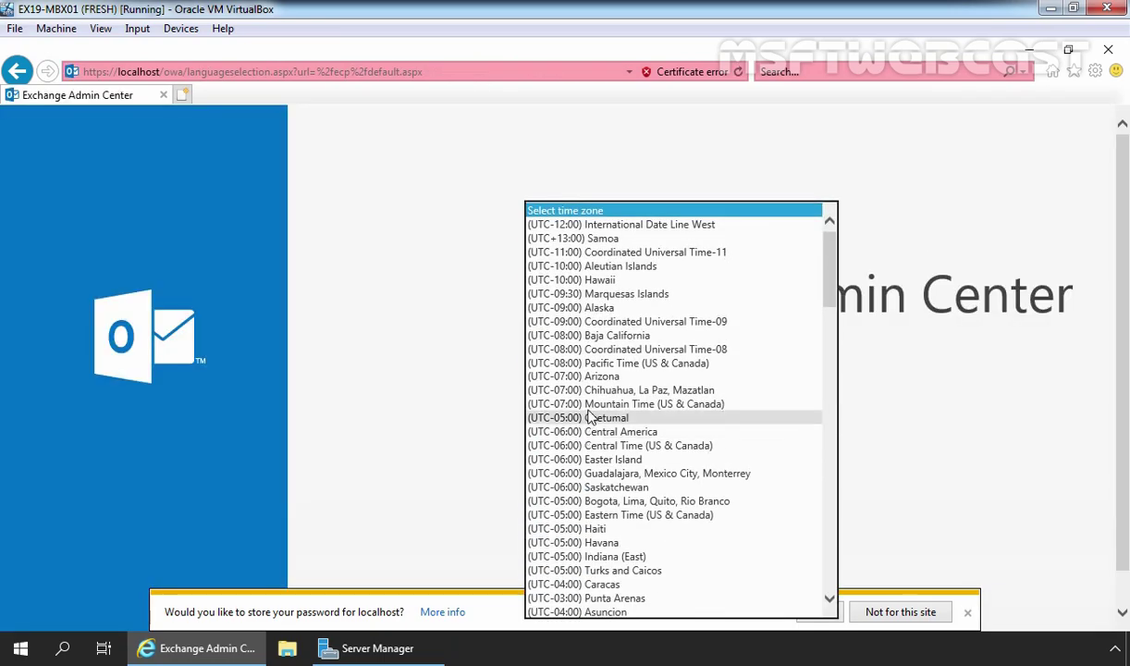
pyautogui.click(592, 363)
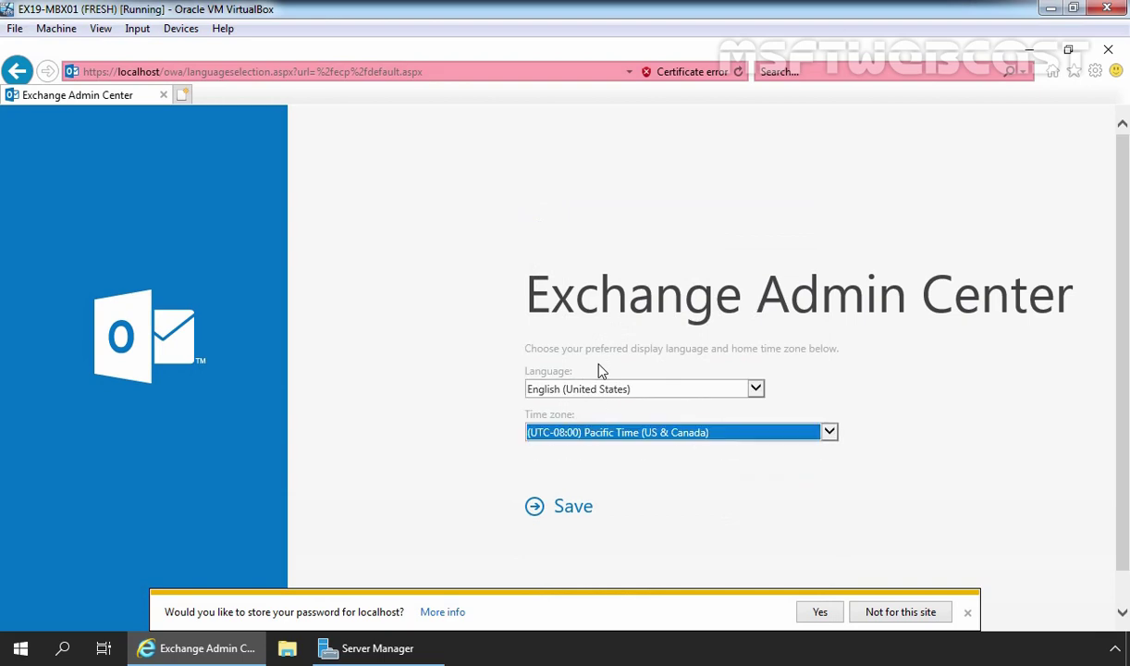
pyautogui.click(574, 511)
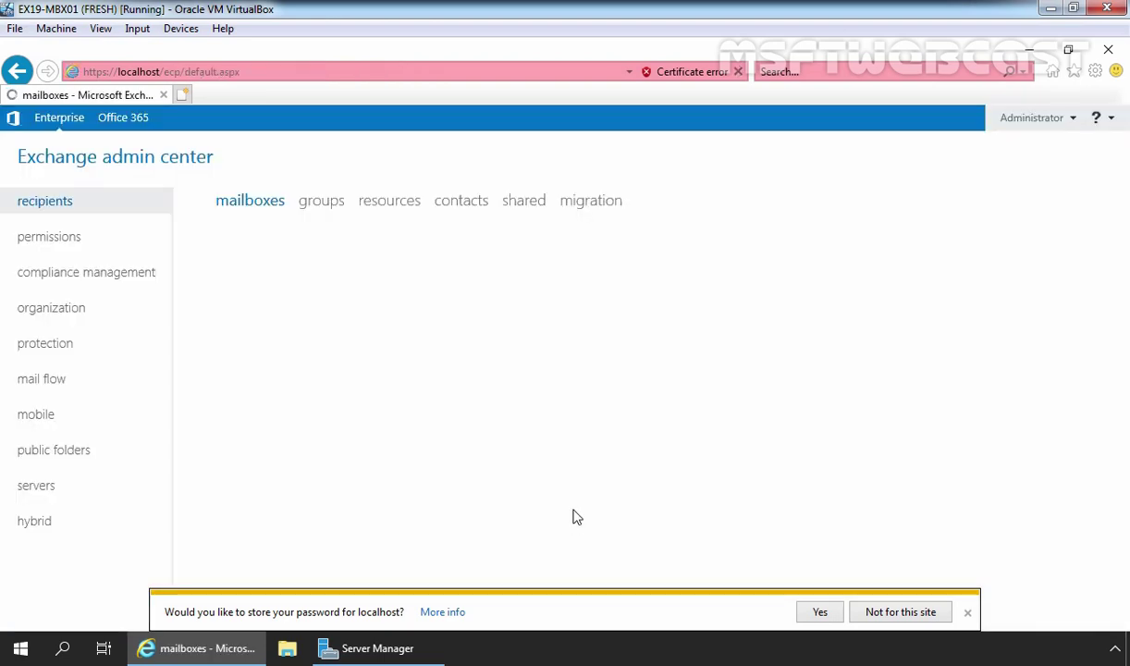
pyautogui.click(890, 613)
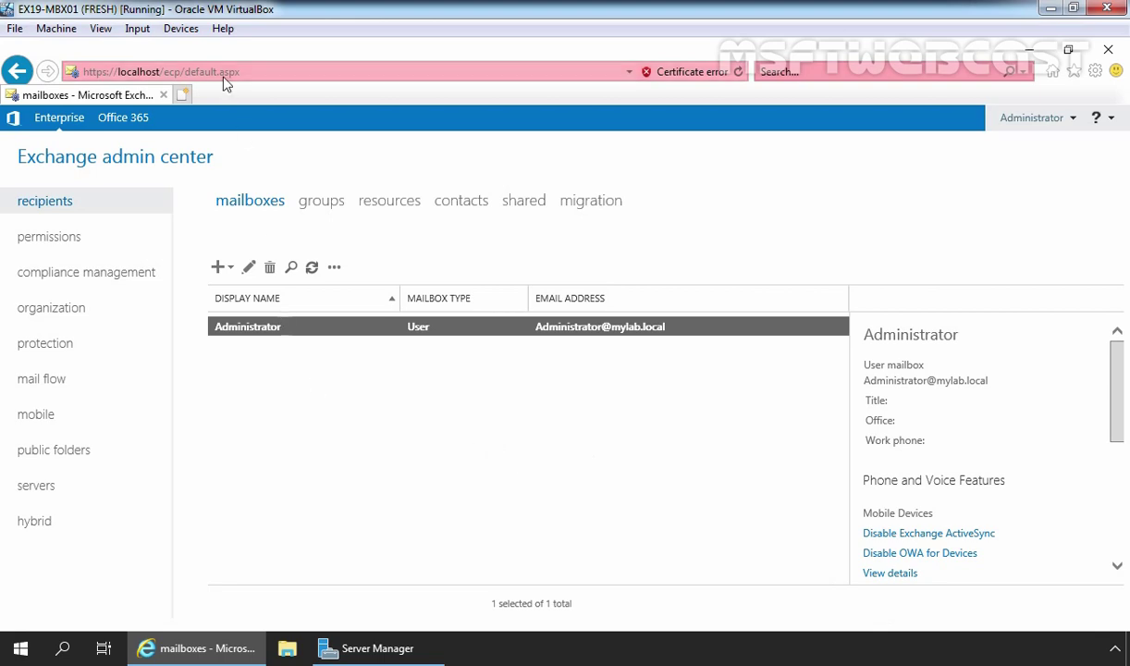
pyautogui.click(183, 94)
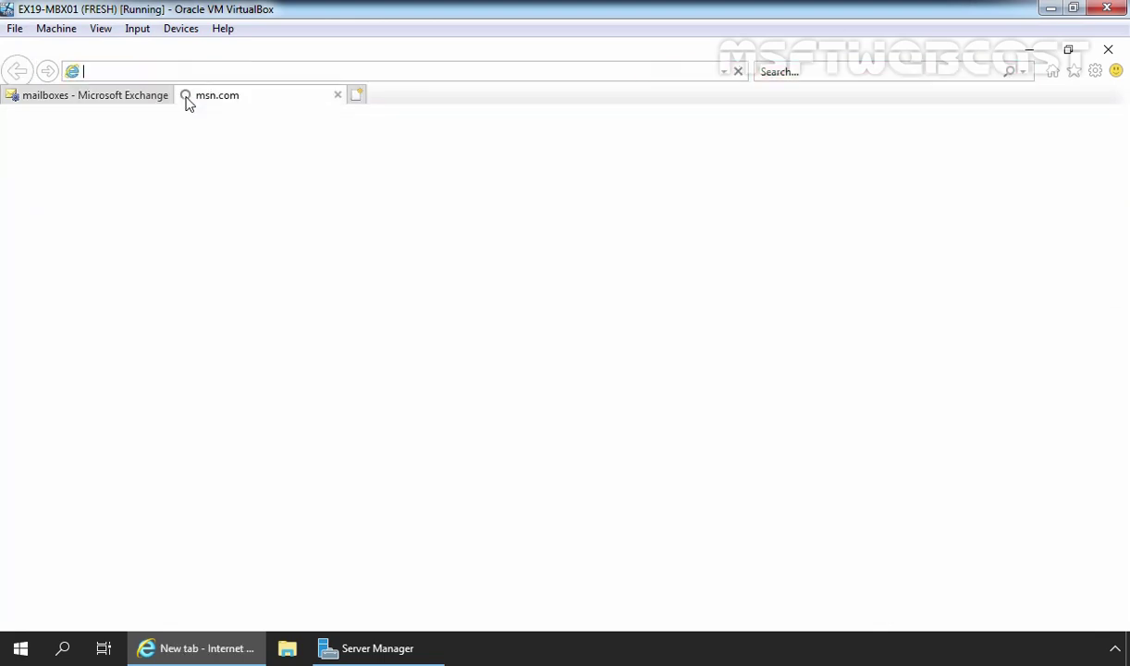
pyautogui.write('https:/')
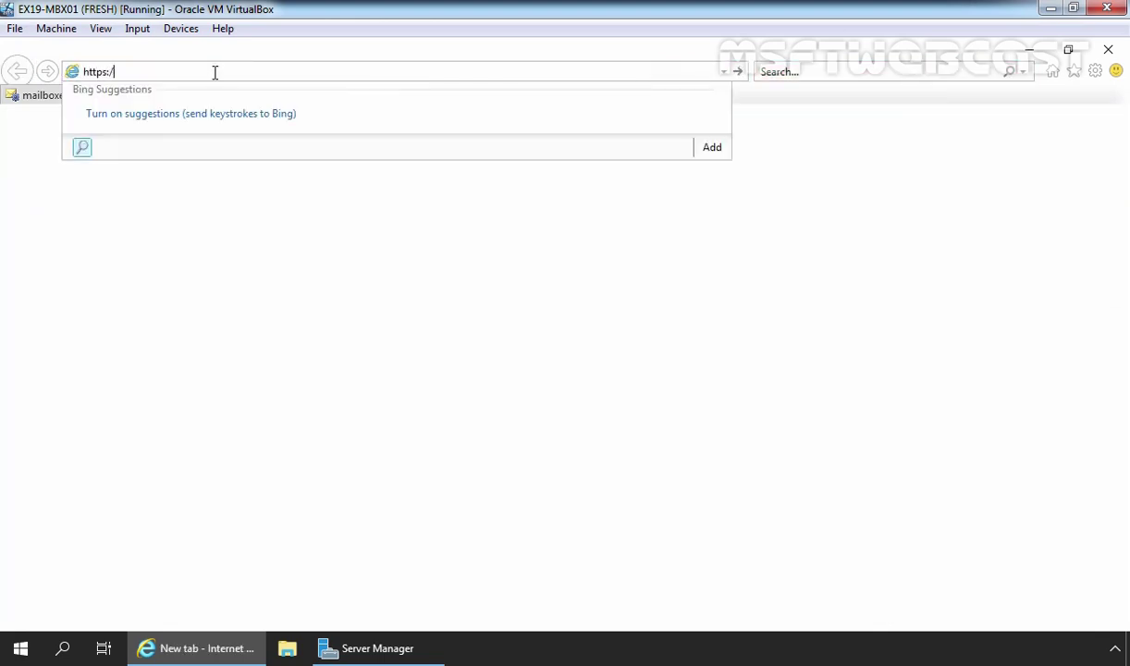
pyautogui.write('/localhost/owa')
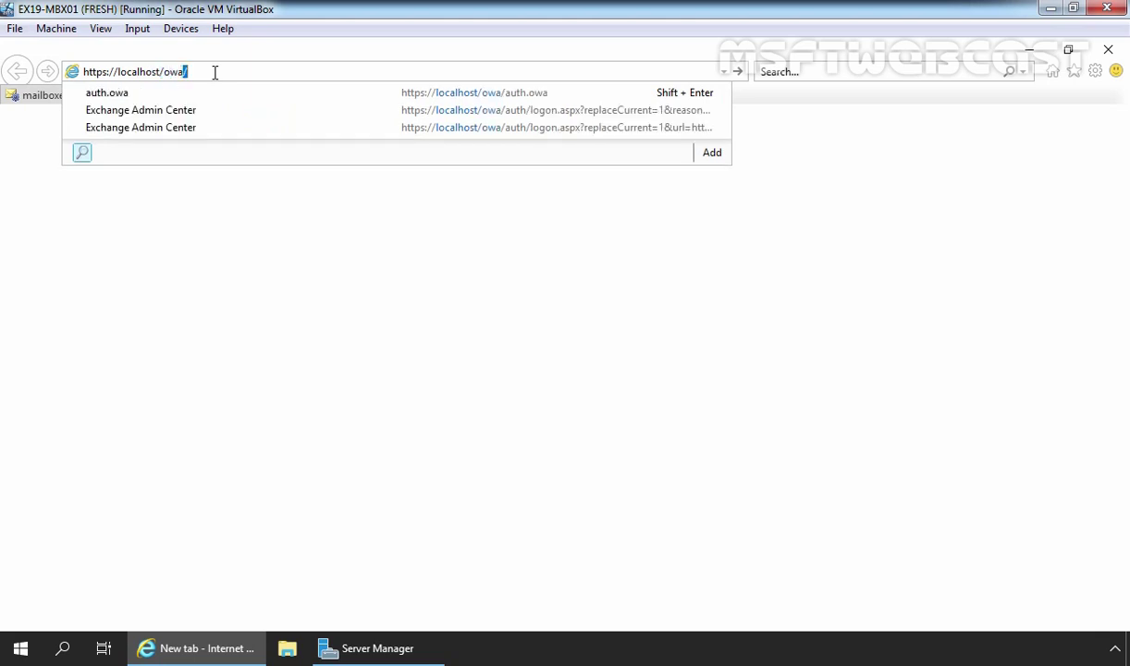
pyautogui.press('Return')
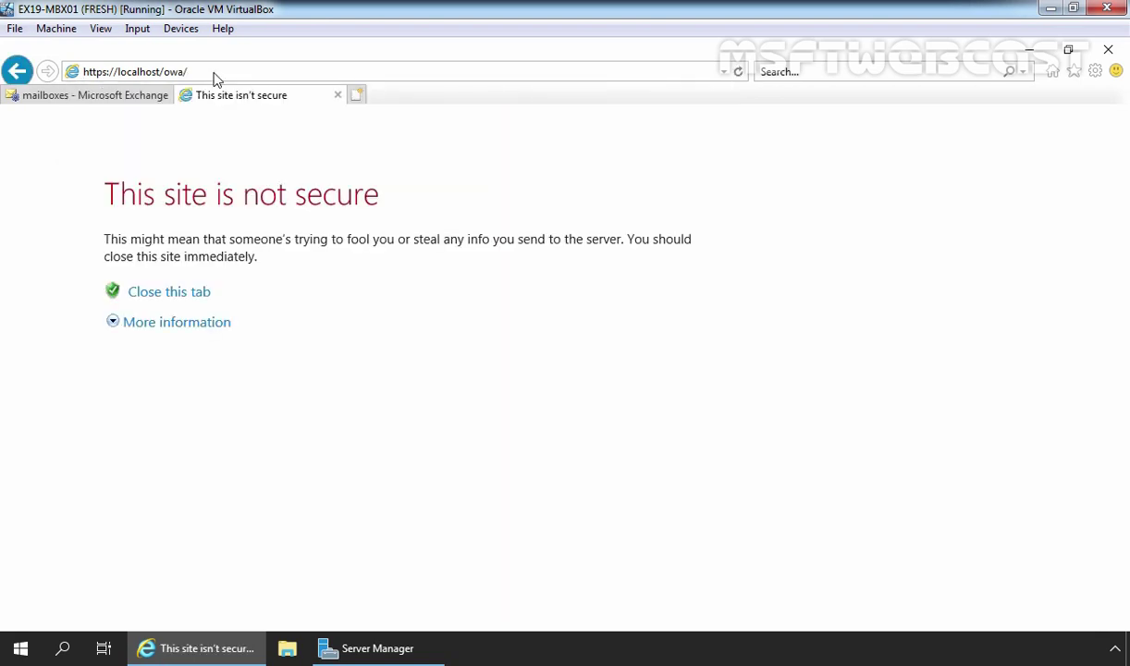
pyautogui.click(184, 322)
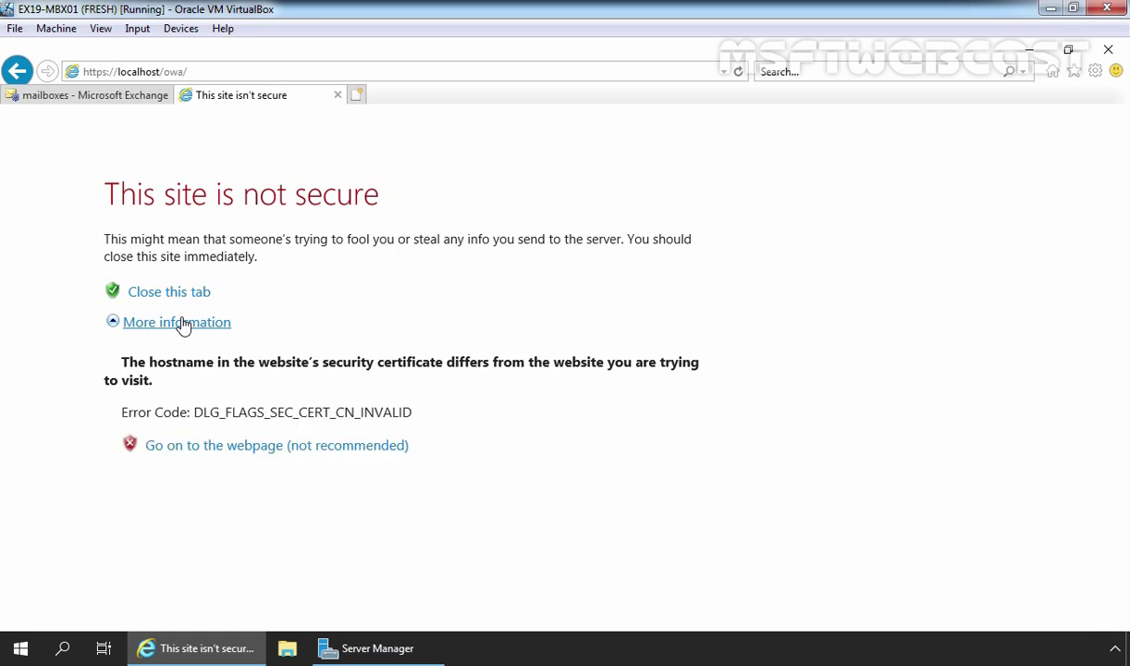
pyautogui.click(174, 453)
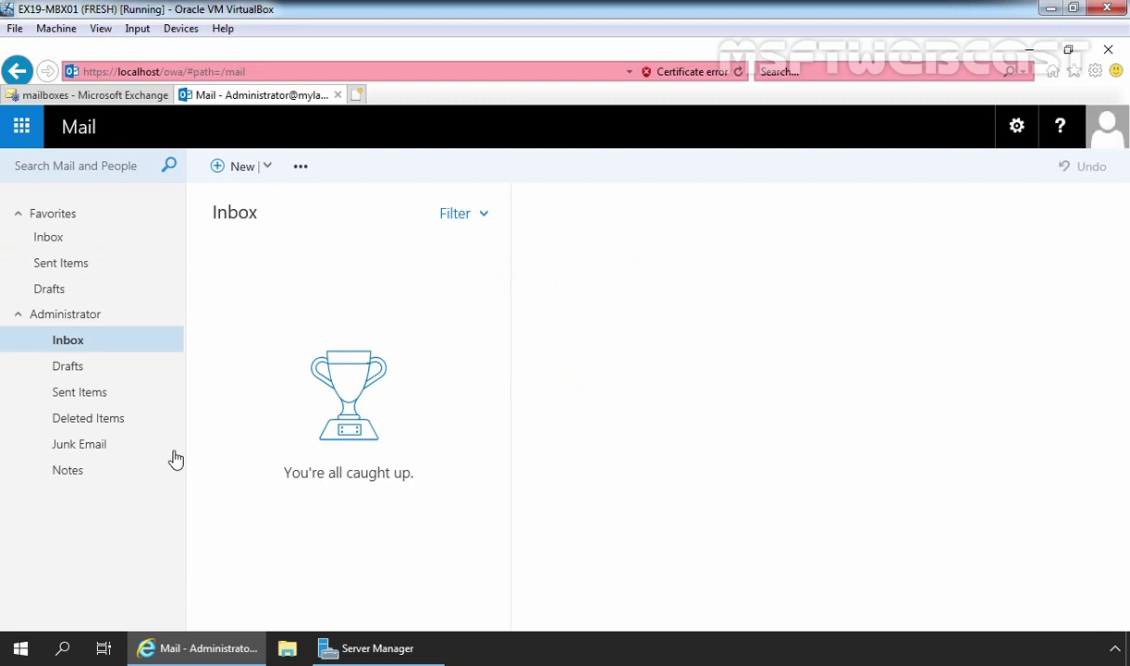
pyautogui.click(1109, 130)
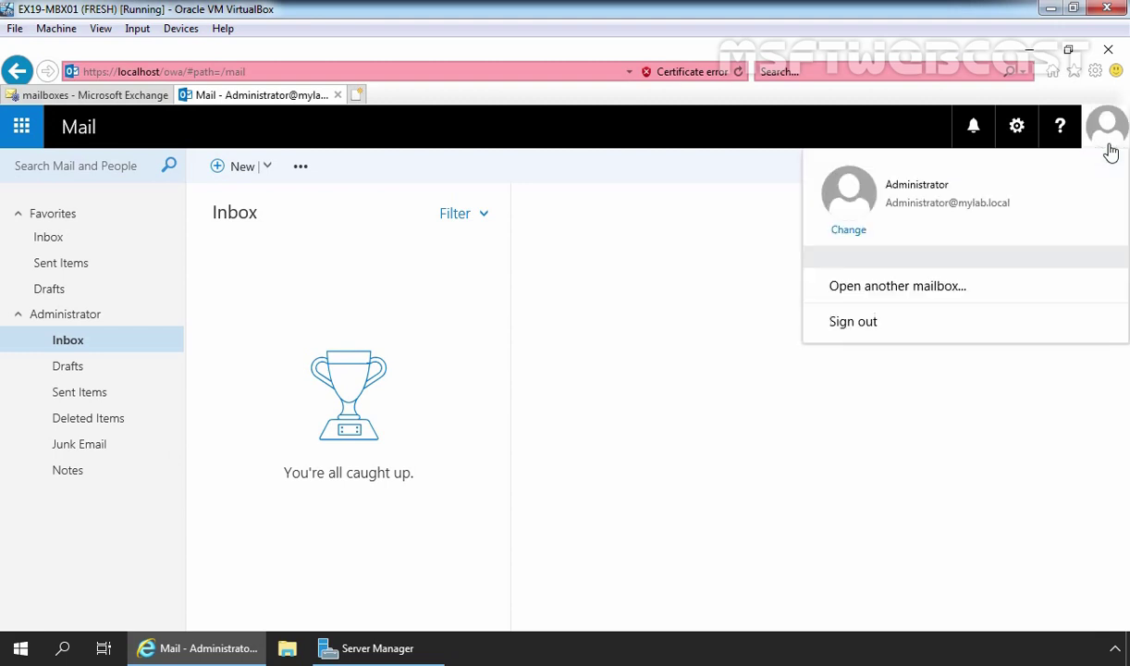
pyautogui.click(750, 259)
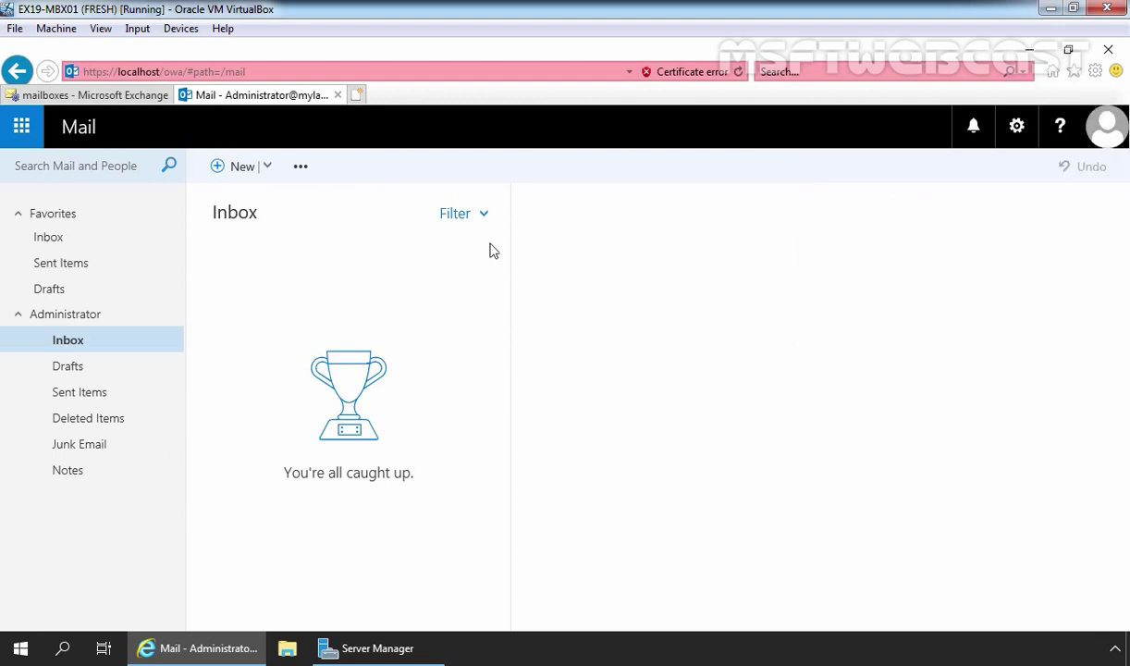
# Step: Send Administrator a message with the subject "Test Email" and the body "Test Email...", and open the received copy from the Inbox
pyautogui.click(231, 172)
pyautogui.click(662, 215)
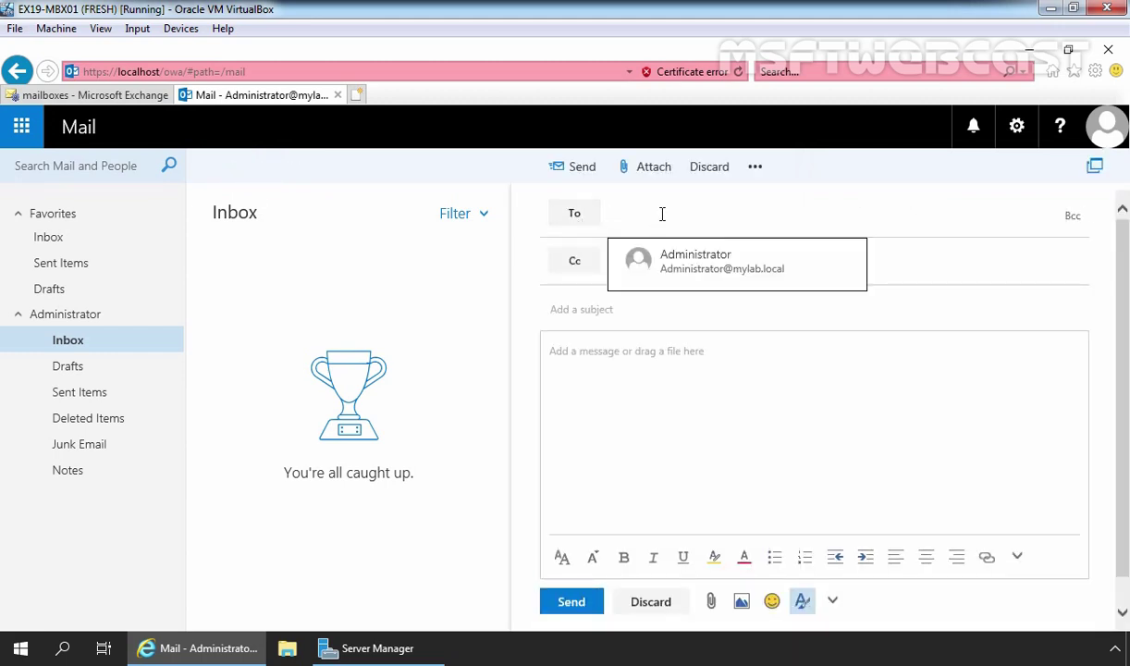
pyautogui.write('admini')
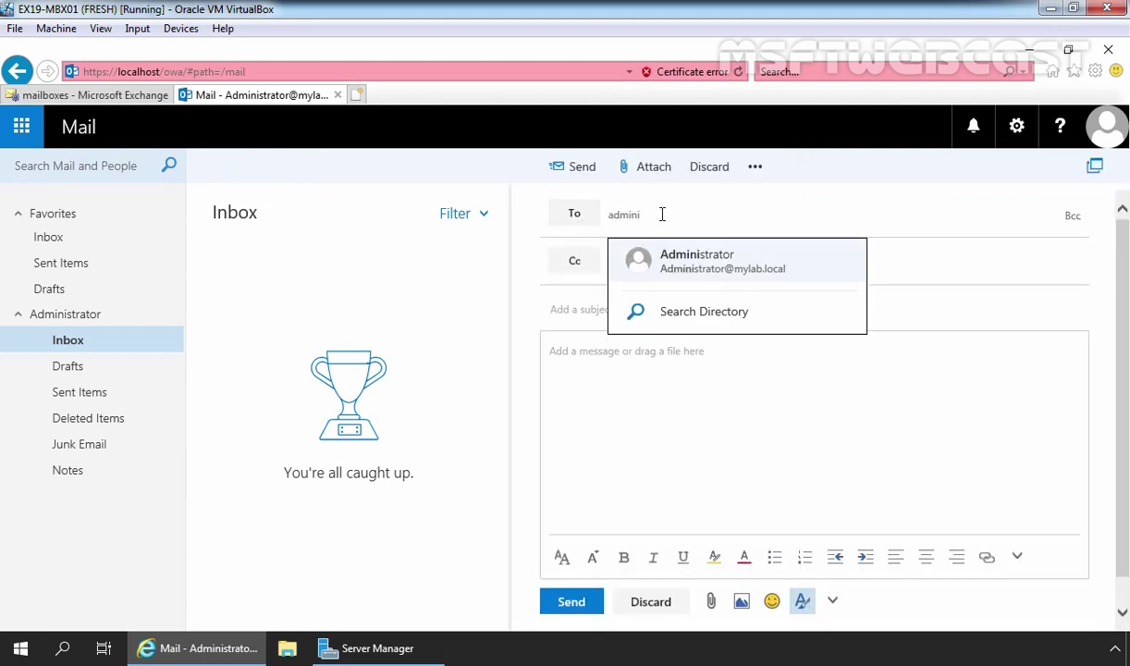
pyautogui.click(653, 263)
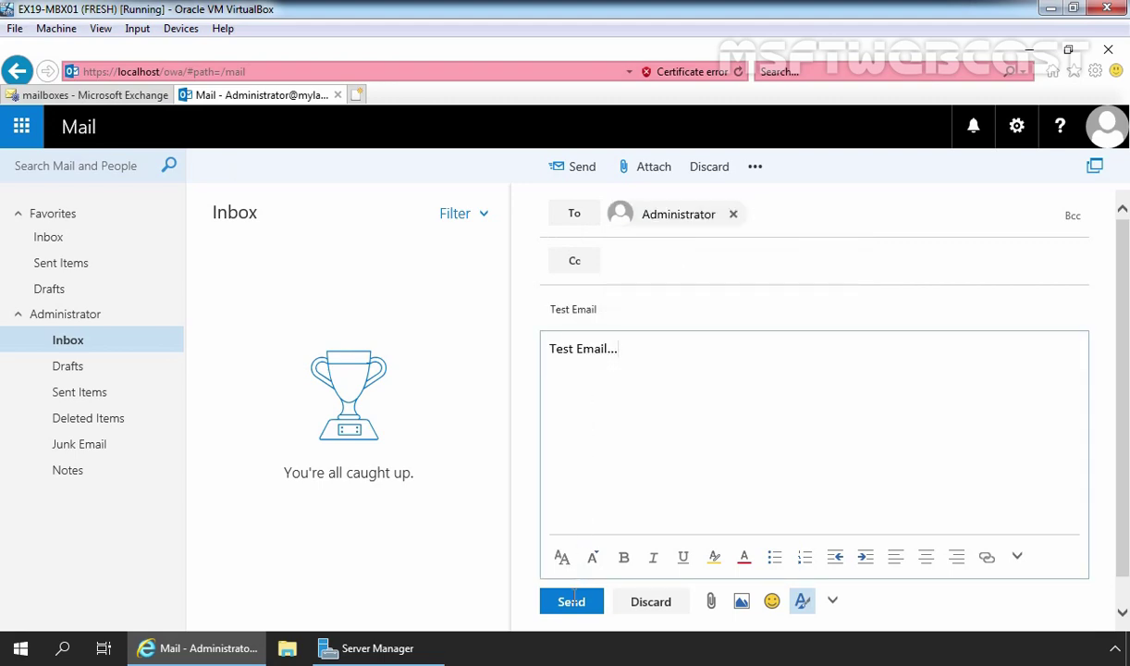
pyautogui.click(571, 601)
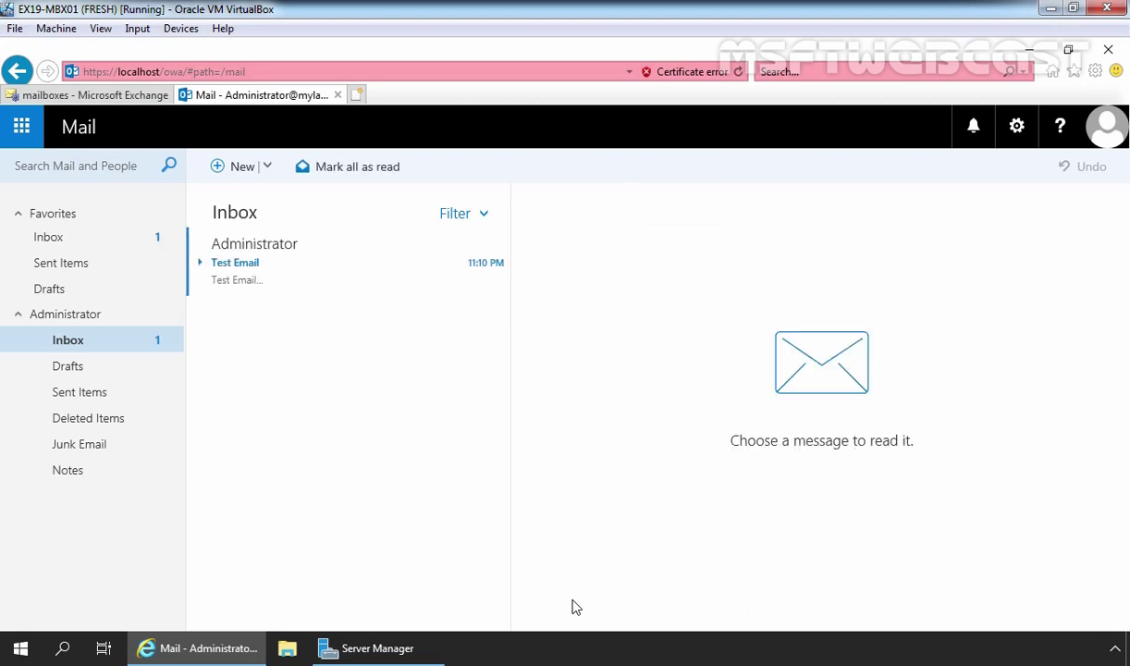
pyautogui.click(299, 275)
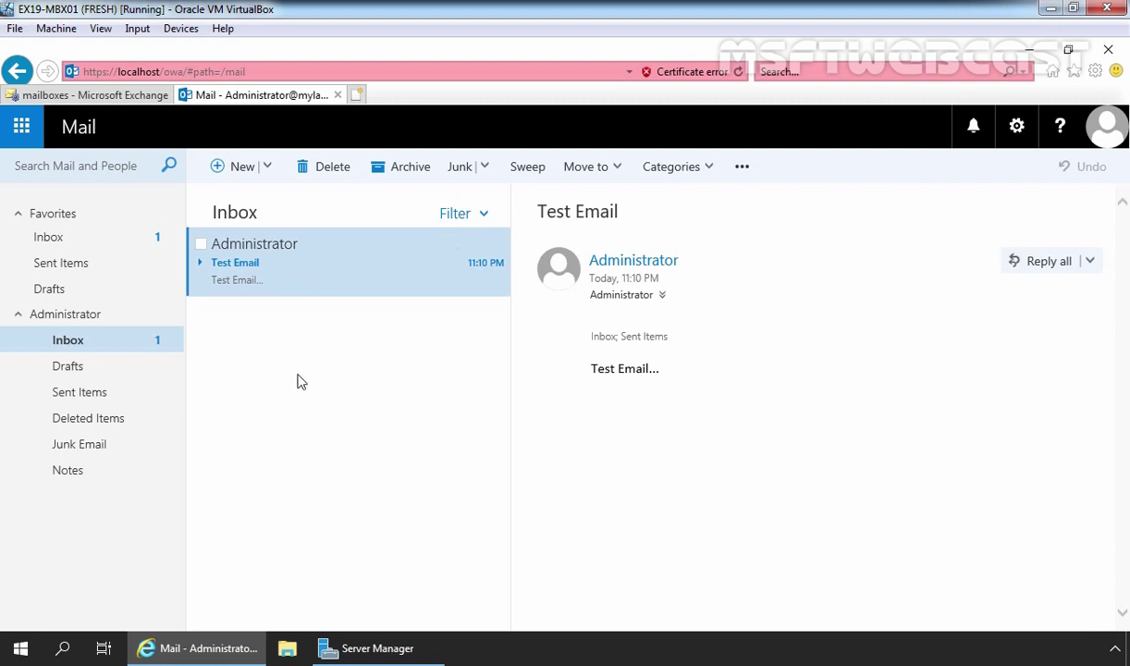